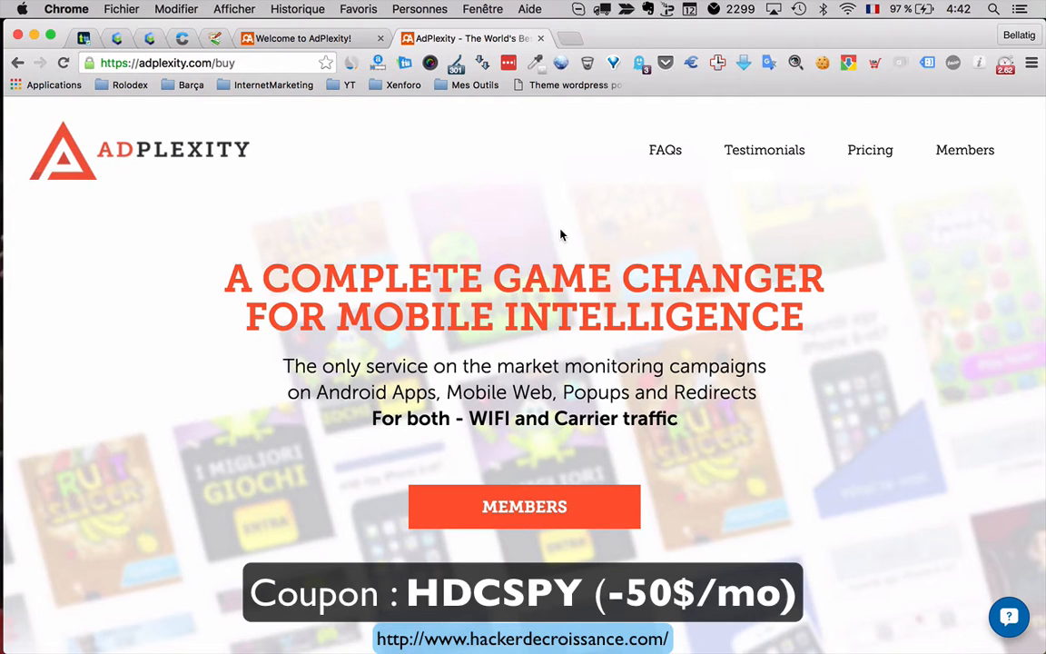
# Examine the feature list on the AdPlexity sales page and the ad results on the members' keyword search page
pyautogui.scroll(-10, 90, 346)
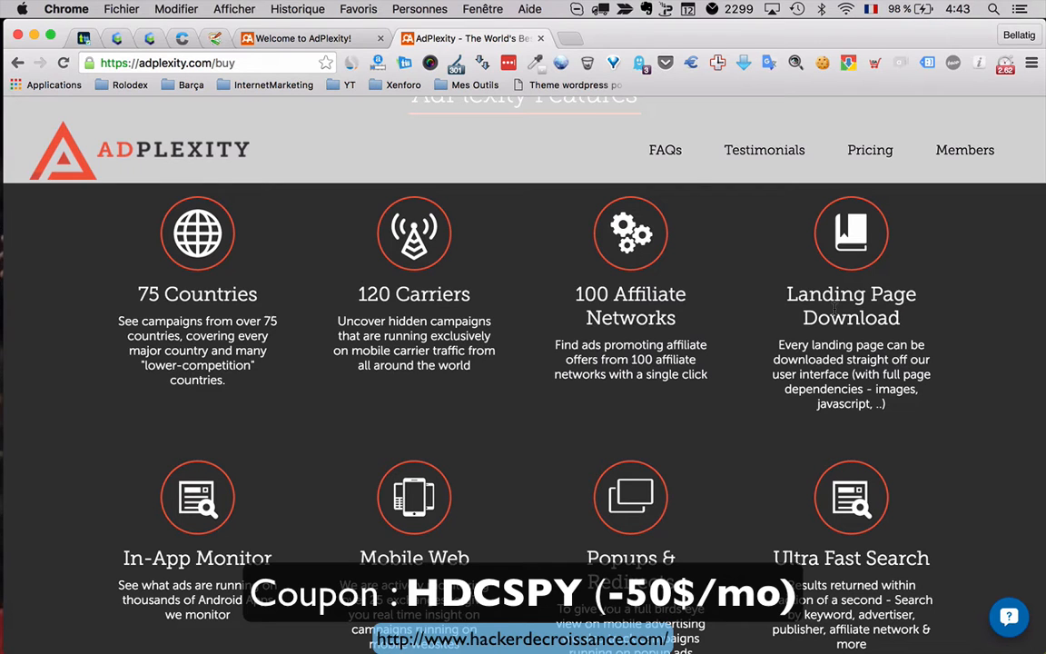
pyautogui.scroll(-2, 833, 309)
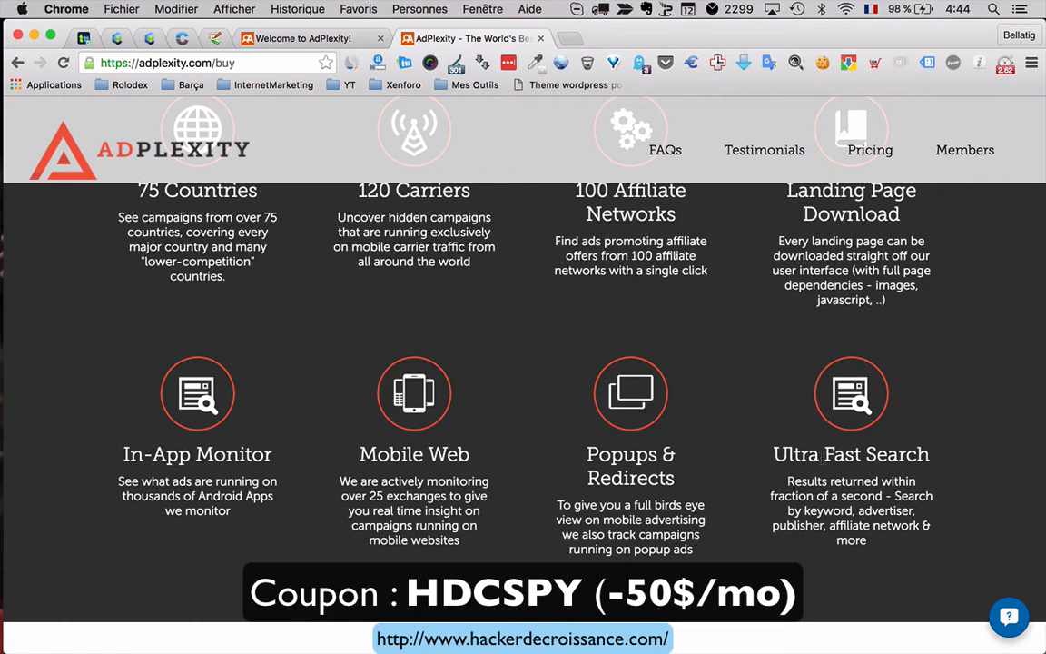
pyautogui.hotkey('ctrl', 'shift', 'Tab')
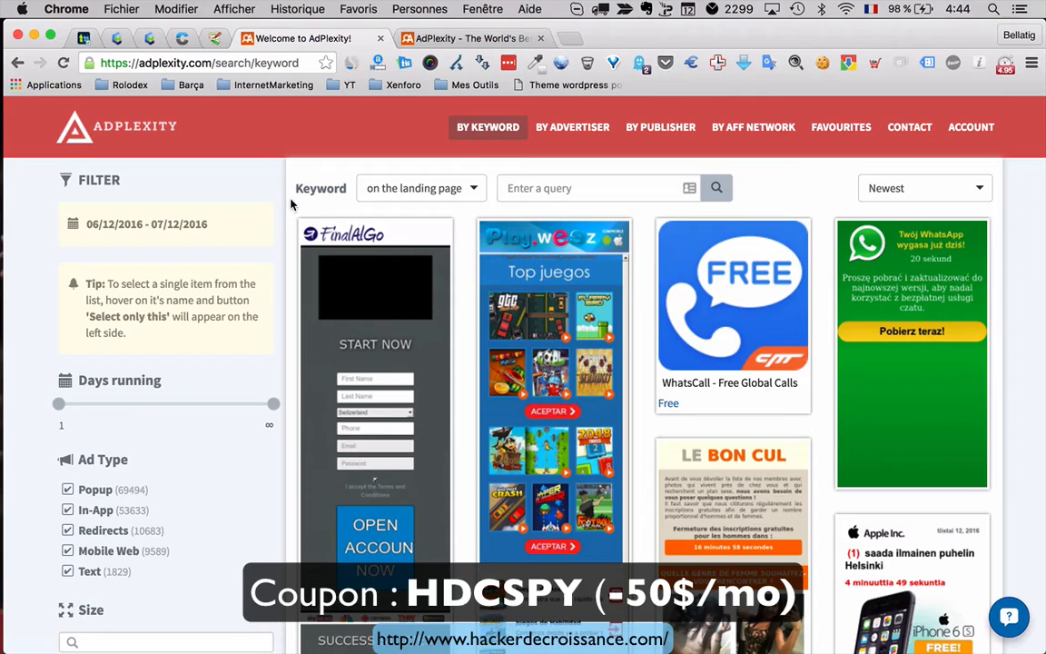
pyautogui.scroll(-3, 291, 204)
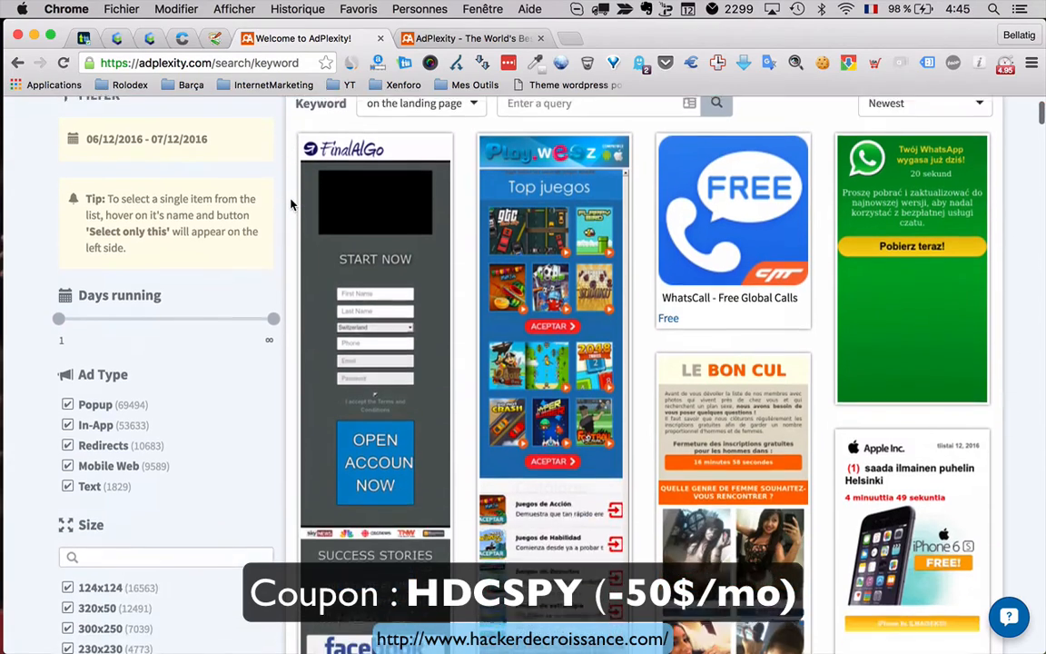
pyautogui.scroll(3, 291, 204)
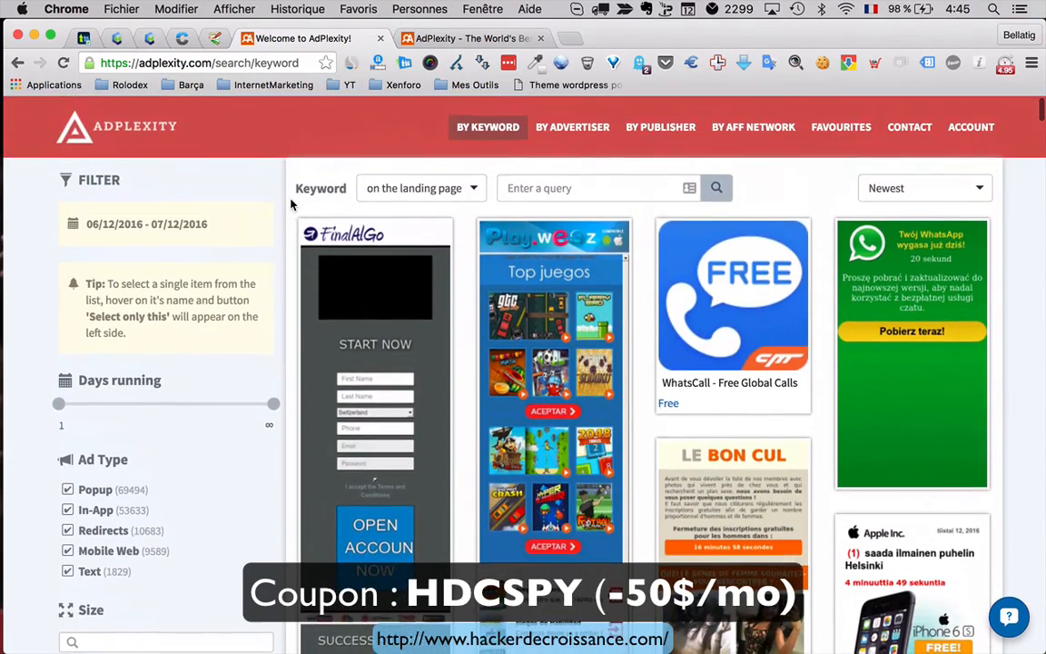
pyautogui.scroll(-12, 290, 204)
pyautogui.scroll(-15, 290, 205)
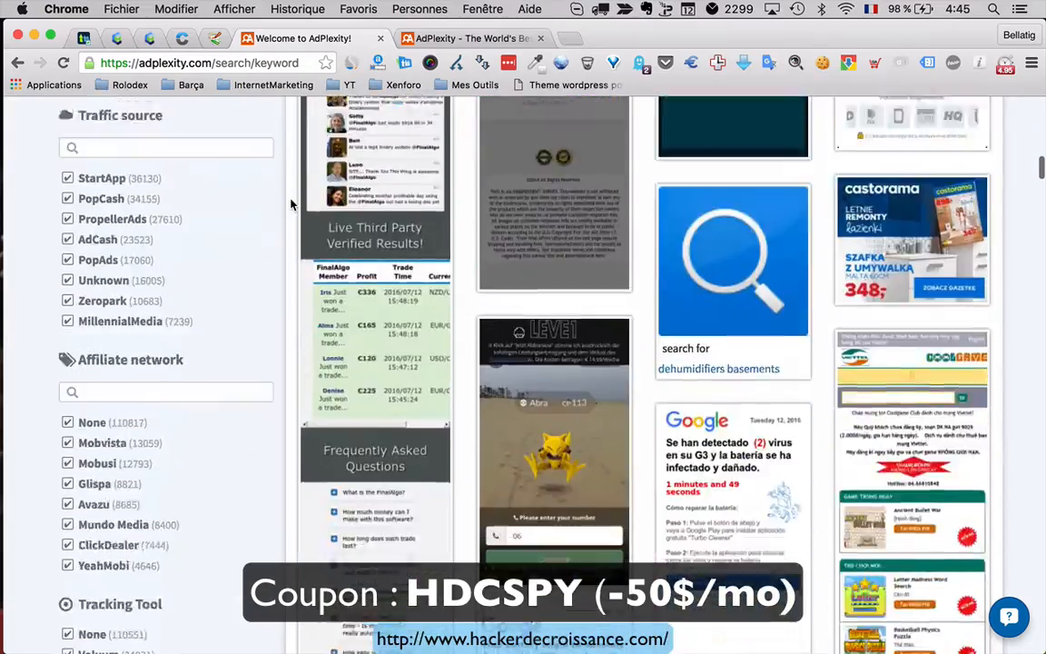
pyautogui.scroll(-15, 291, 204)
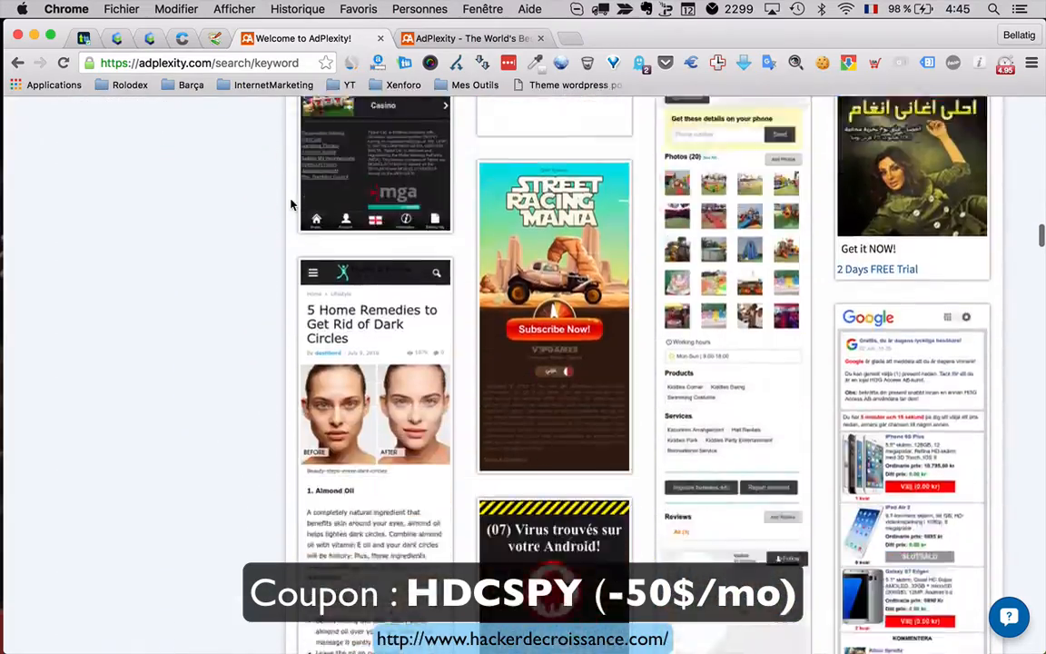
pyautogui.scroll(20, 290, 204)
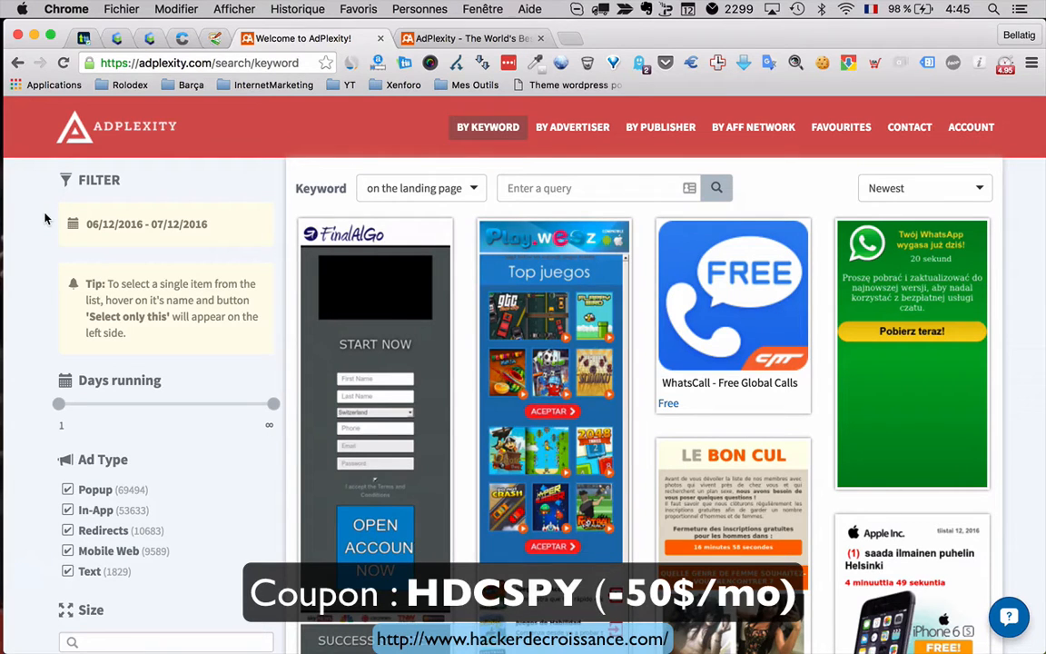
# Filter the ads to a minimum of 30 days running and to the Popup ad type only
pyautogui.scroll(-2, 46, 310)
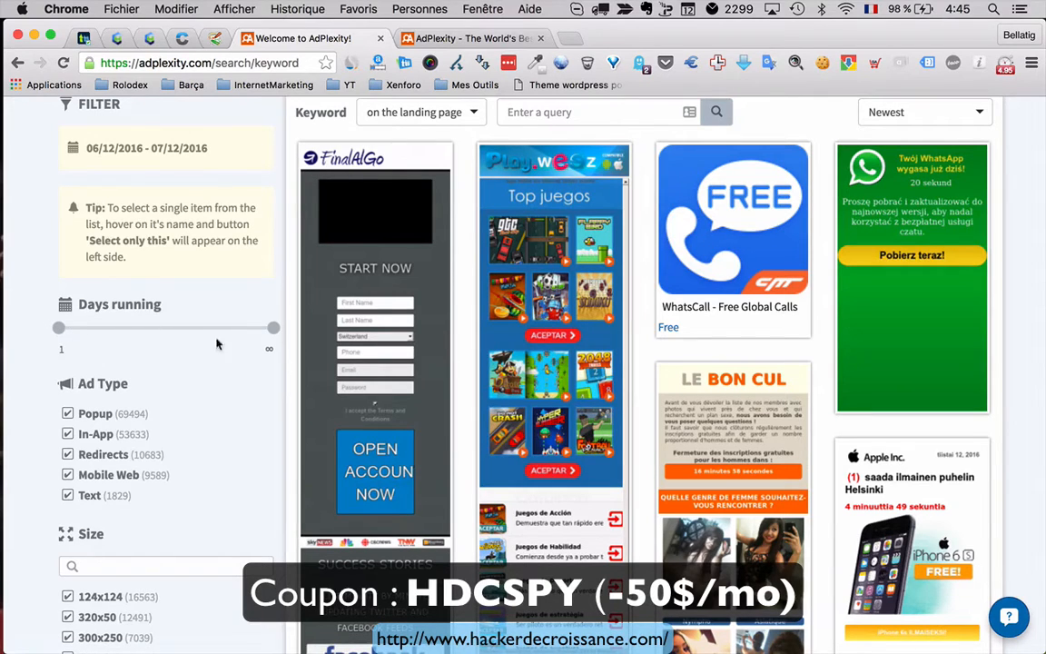
pyautogui.click(74, 330)
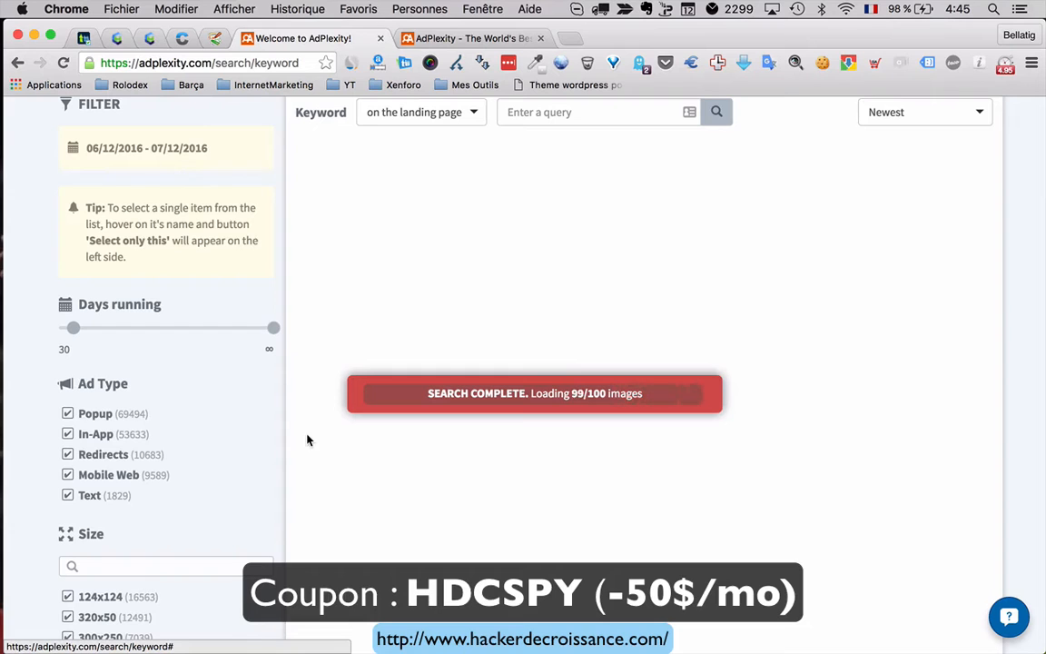
pyautogui.scroll(-3, 285, 439)
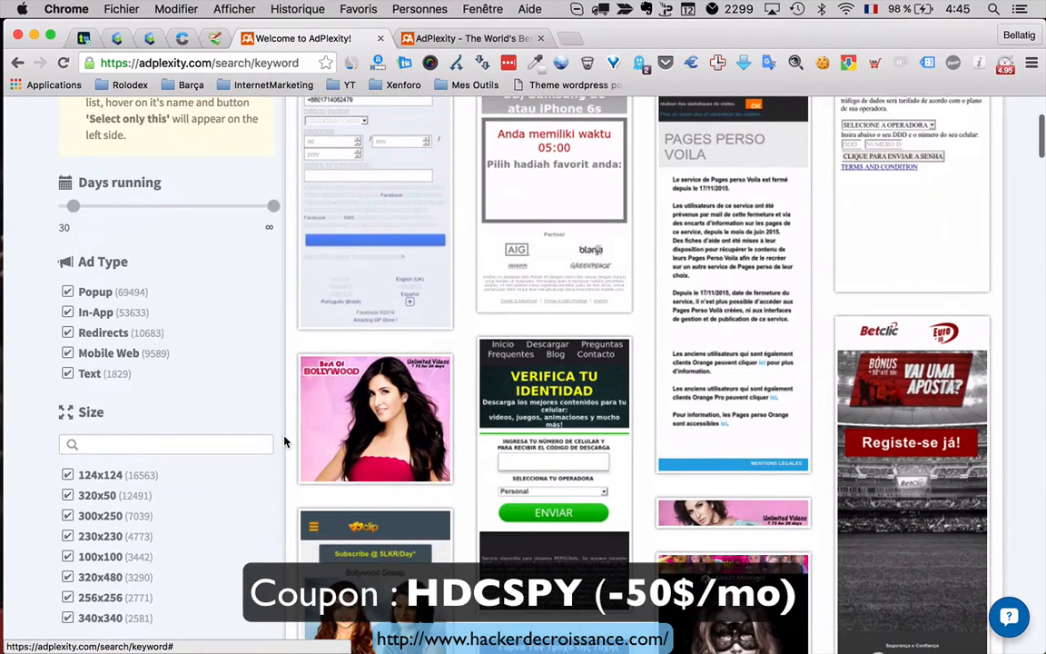
pyautogui.moveTo(150, 286)
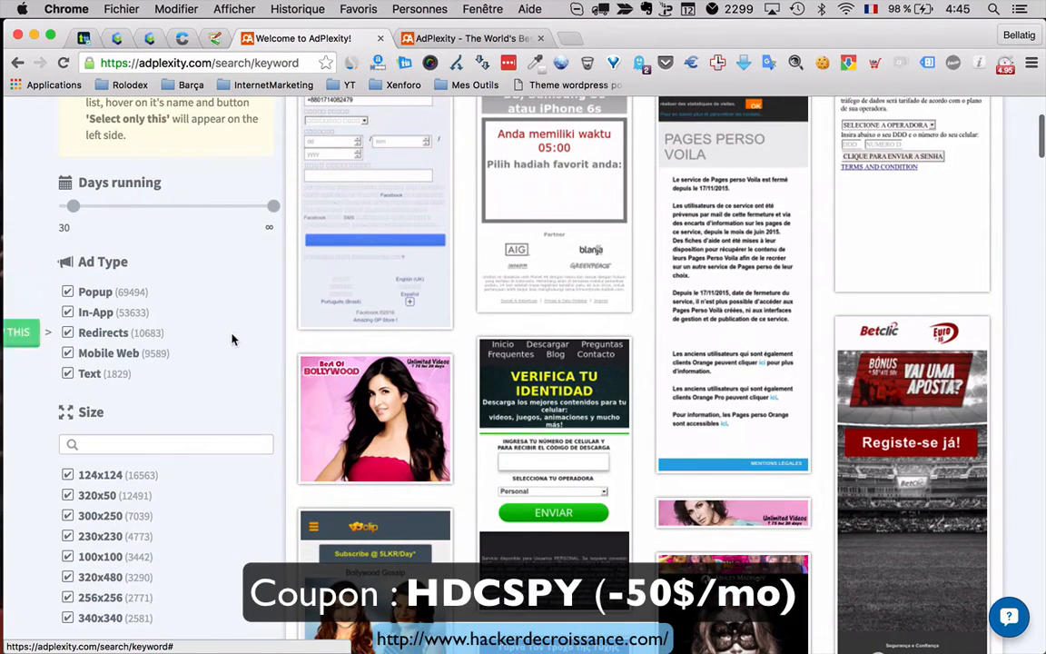
pyautogui.scroll(-1, 232, 340)
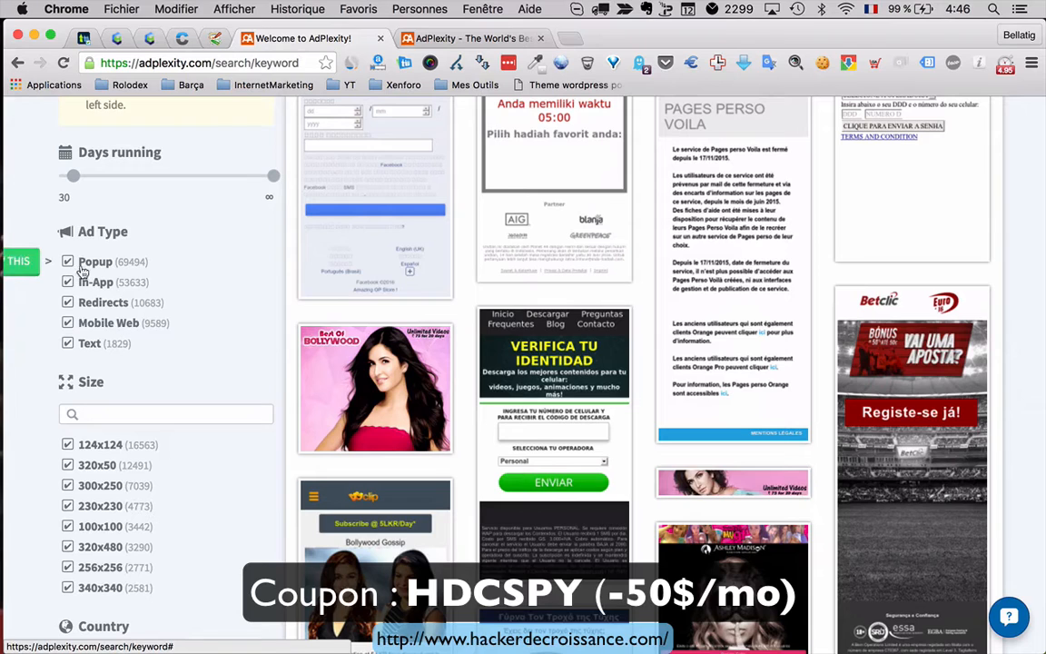
pyautogui.click(18, 265)
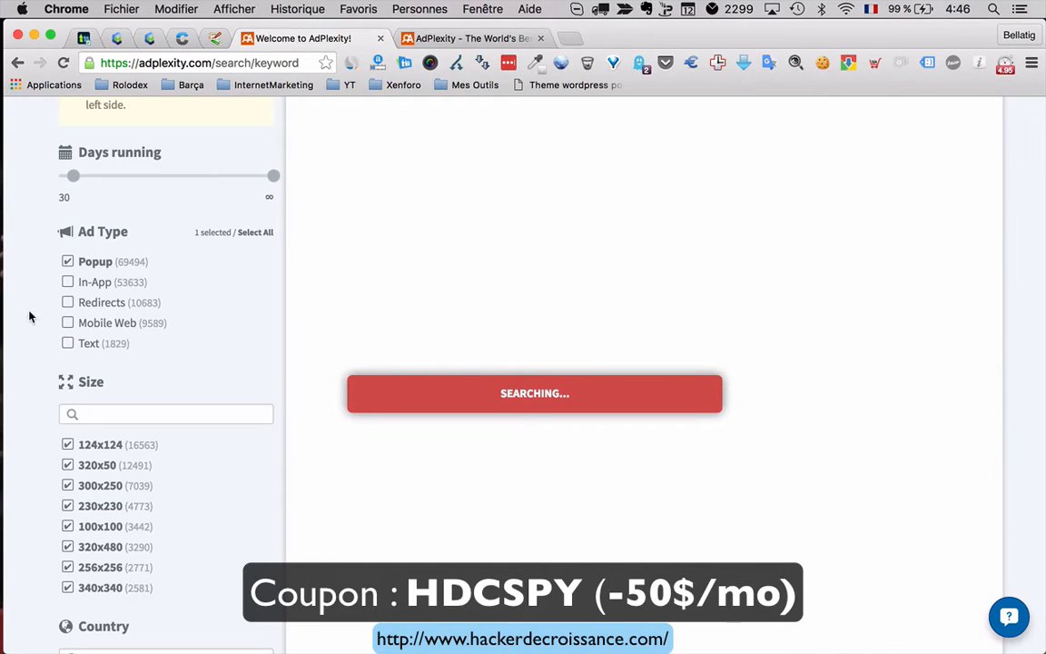
# Examine the ad dimensions offered in the Size filter
pyautogui.scroll(-2, 29, 316)
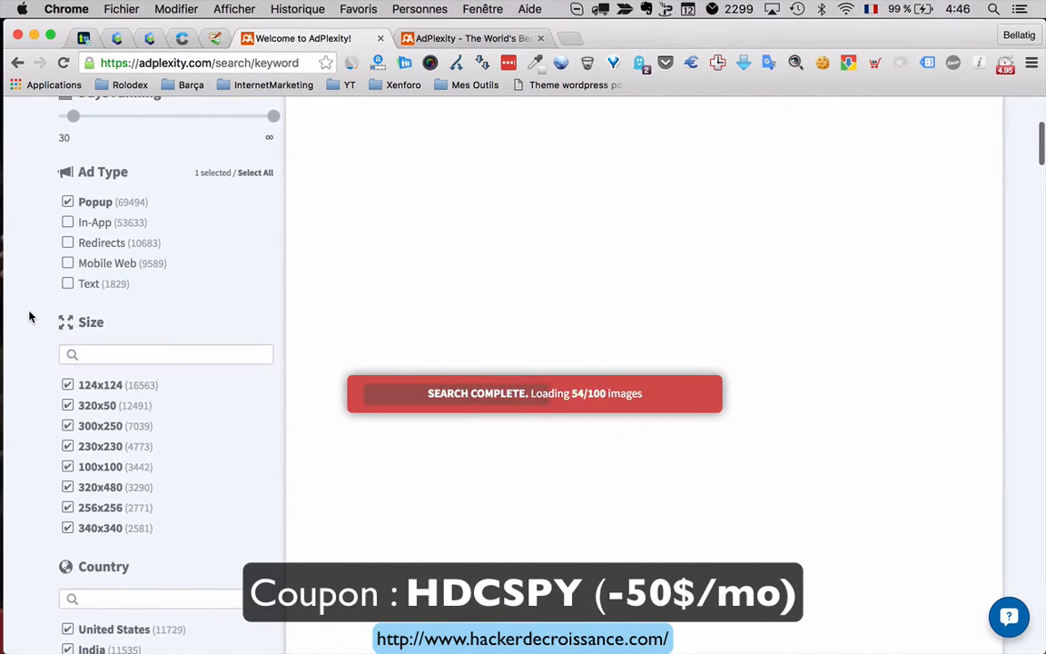
pyautogui.scroll(-1, 29, 316)
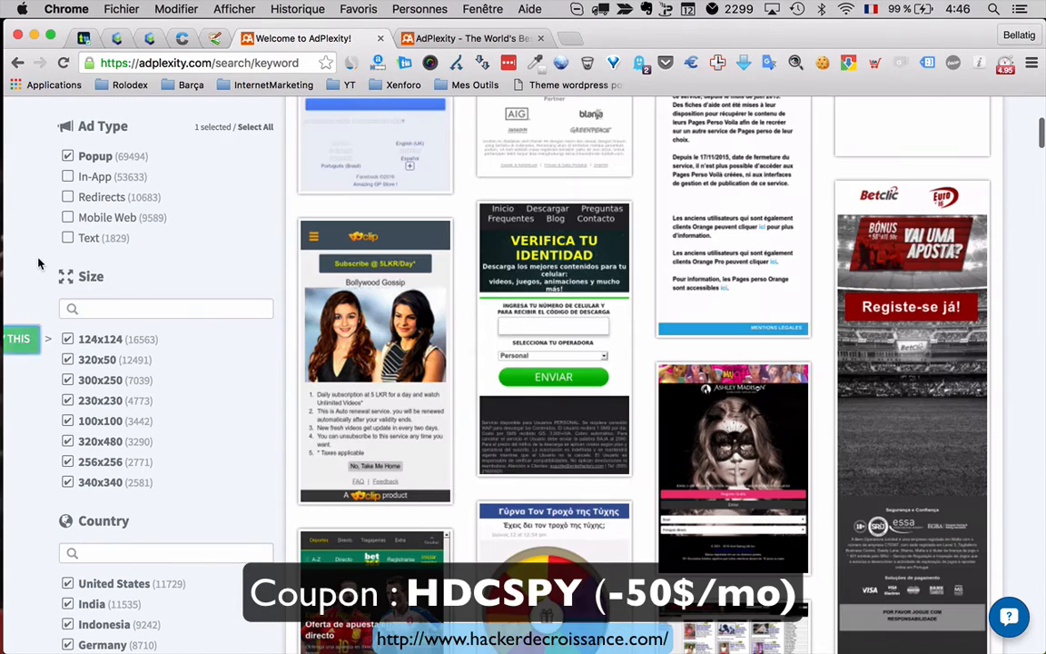
pyautogui.scroll(-1, 38, 264)
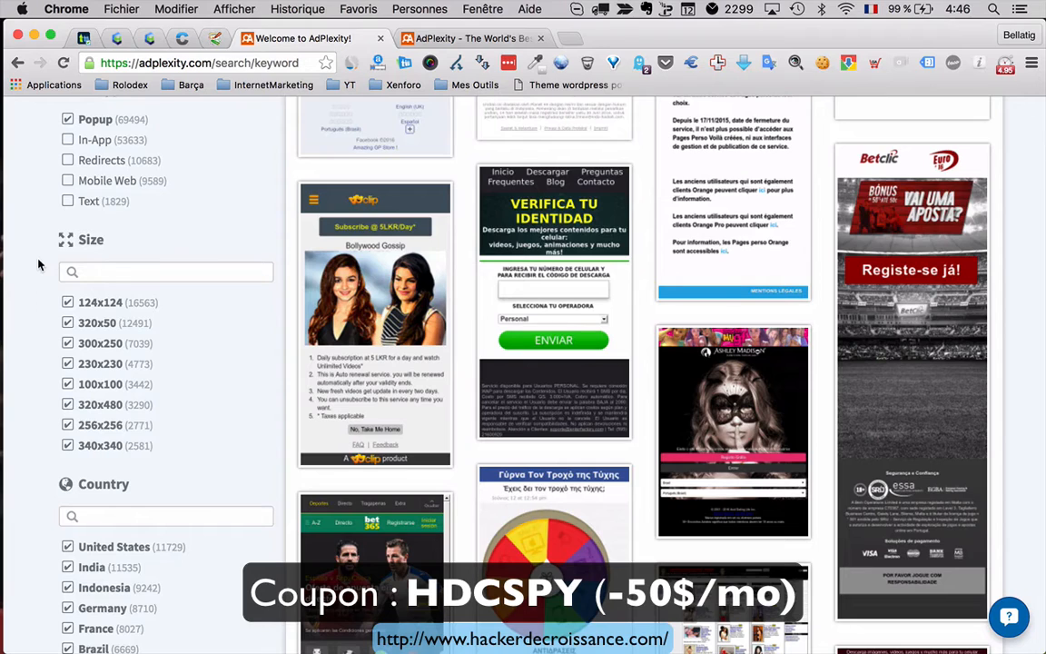
pyautogui.click(115, 272)
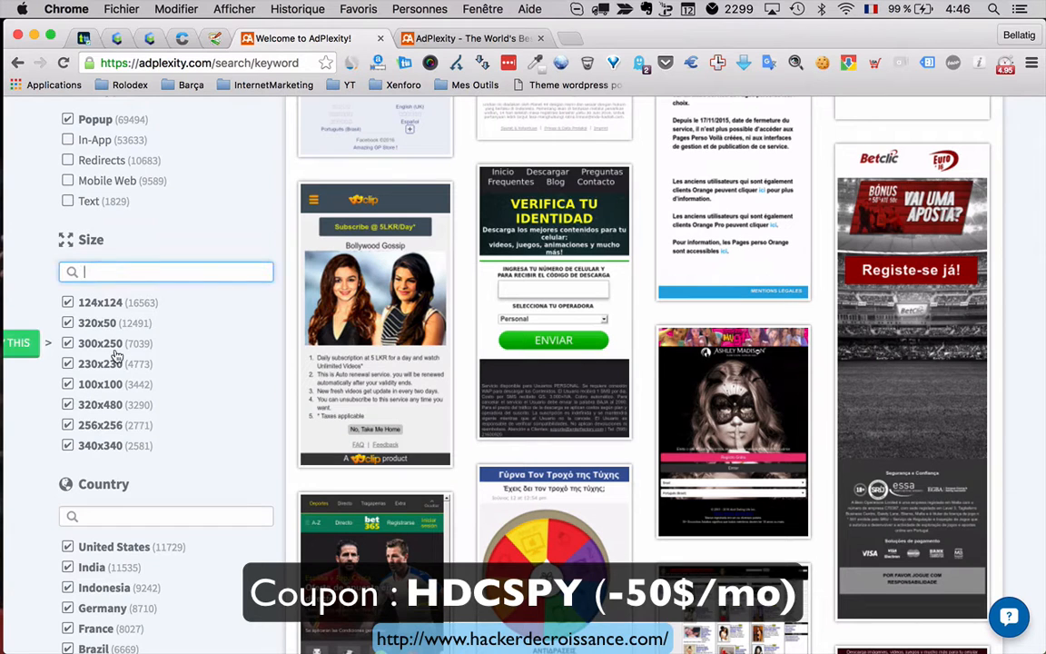
pyautogui.scroll(-10, 116, 355)
pyautogui.scroll(-1, 116, 356)
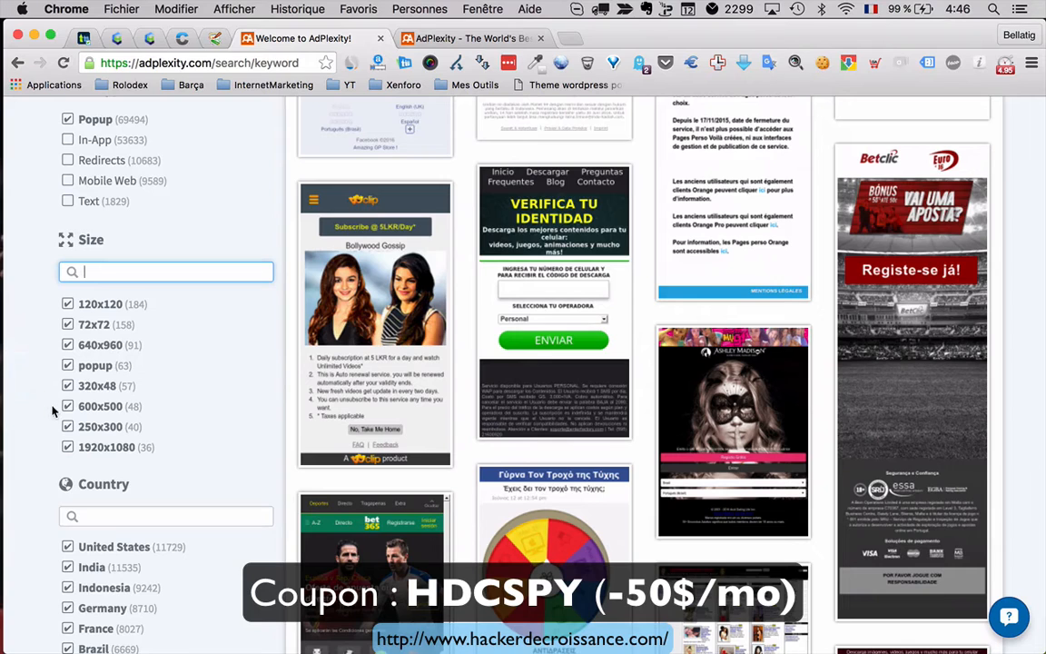
pyautogui.scroll(4, 134, 385)
pyautogui.scroll(10, 136, 386)
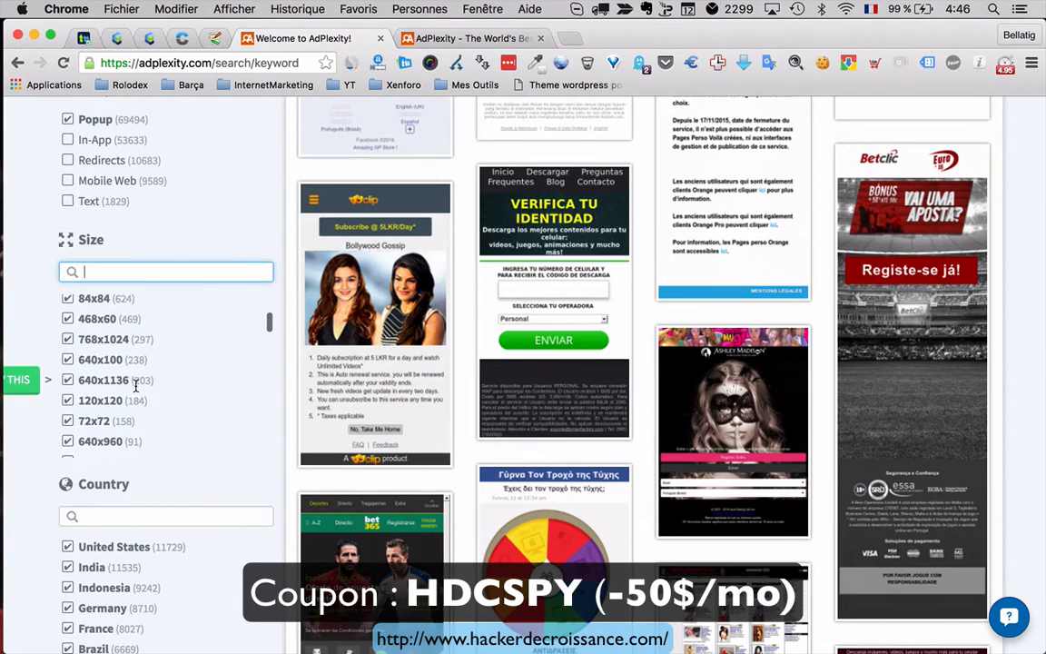
pyautogui.scroll(8, 136, 385)
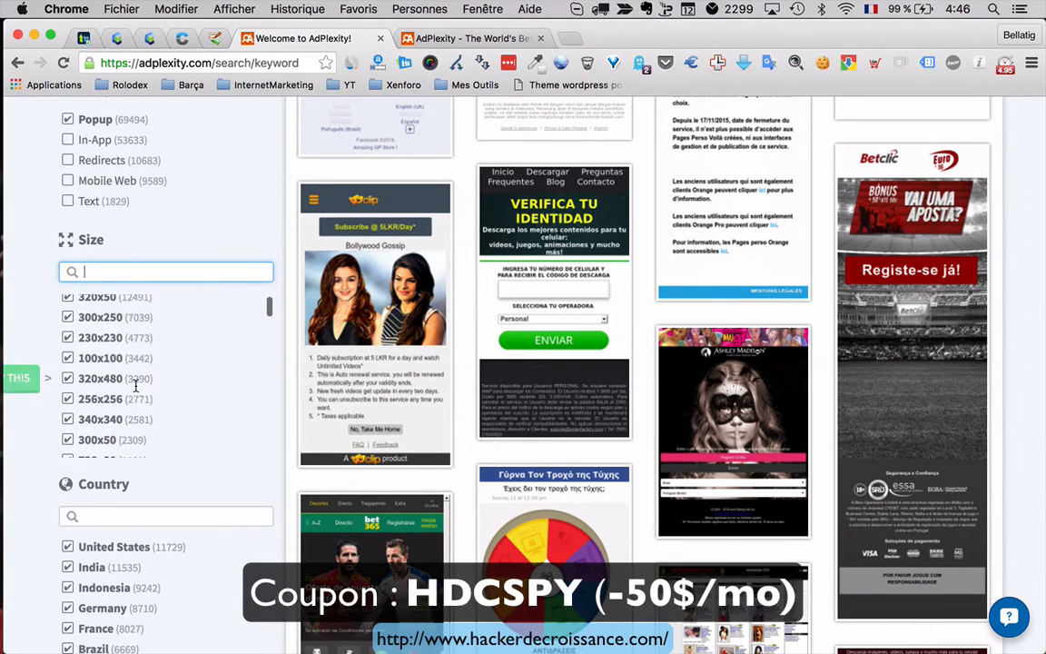
pyautogui.scroll(-2, 32, 402)
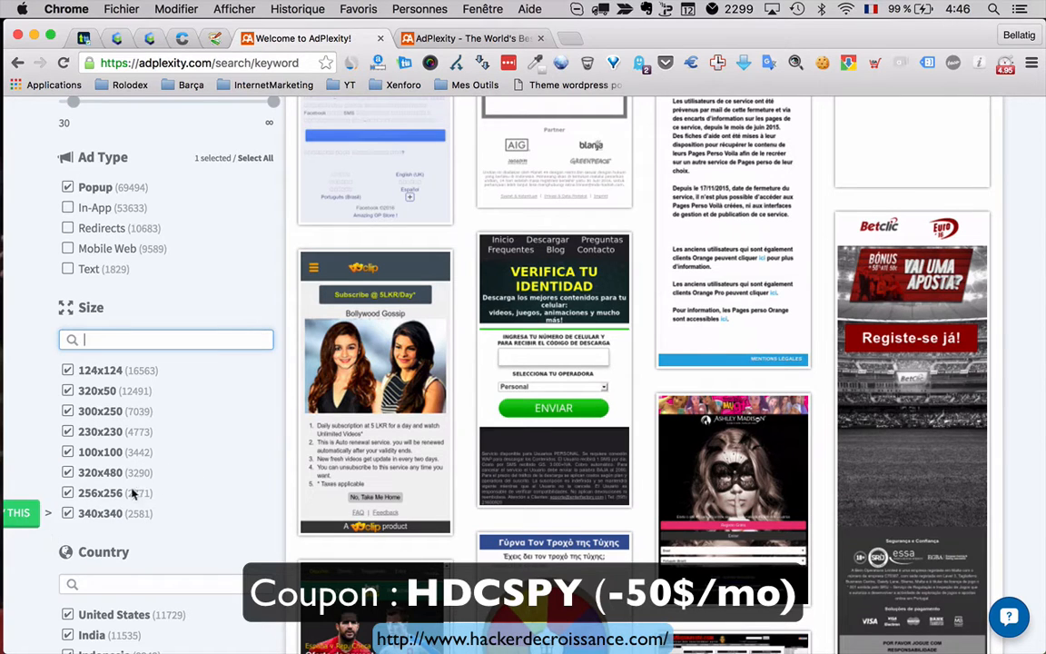
# Activate the search field of the Country filter
pyautogui.scroll(-3, 545, 491)
pyautogui.scroll(-2, 566, 518)
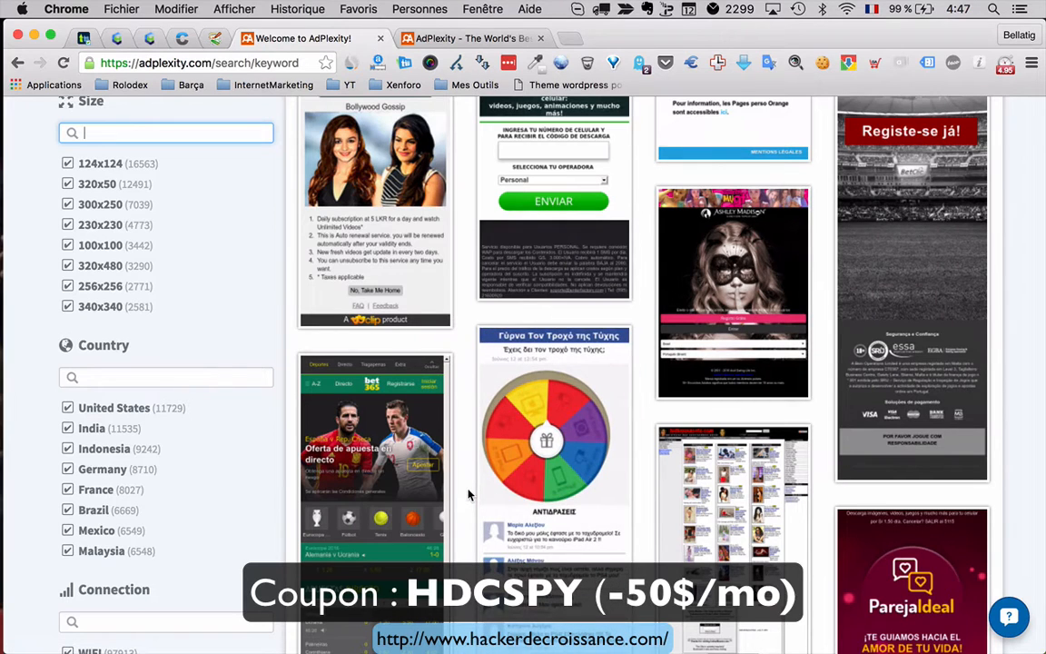
pyautogui.click(126, 385)
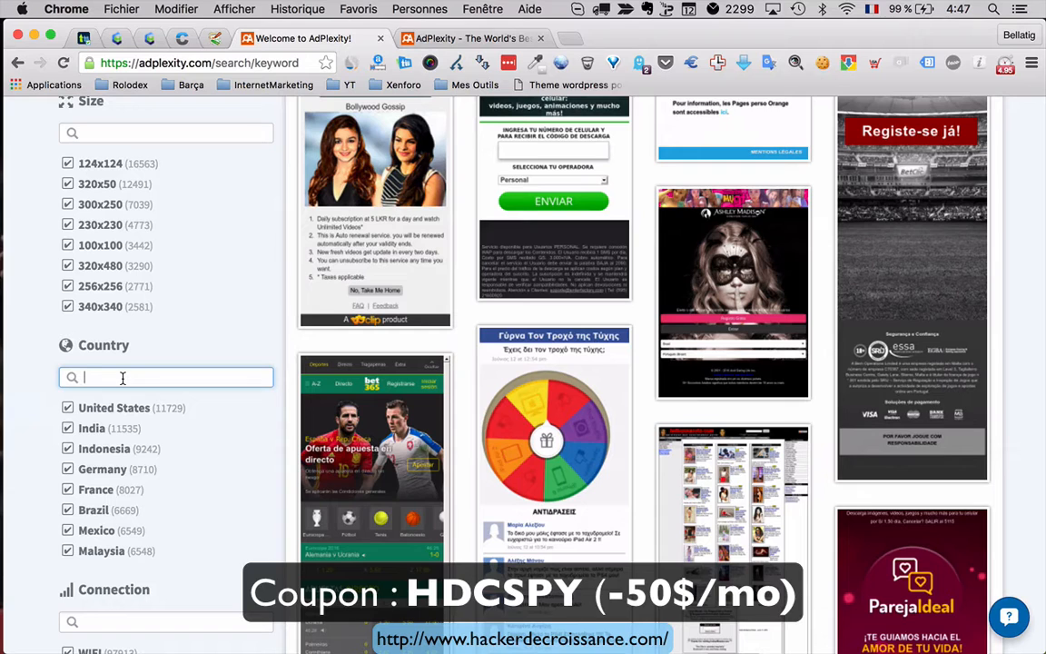
# Examine the filtered popup ads together with the Country, Connection, Traffic source, Affiliate network and Tracking Tool filters
pyautogui.scroll(-4, 38, 375)
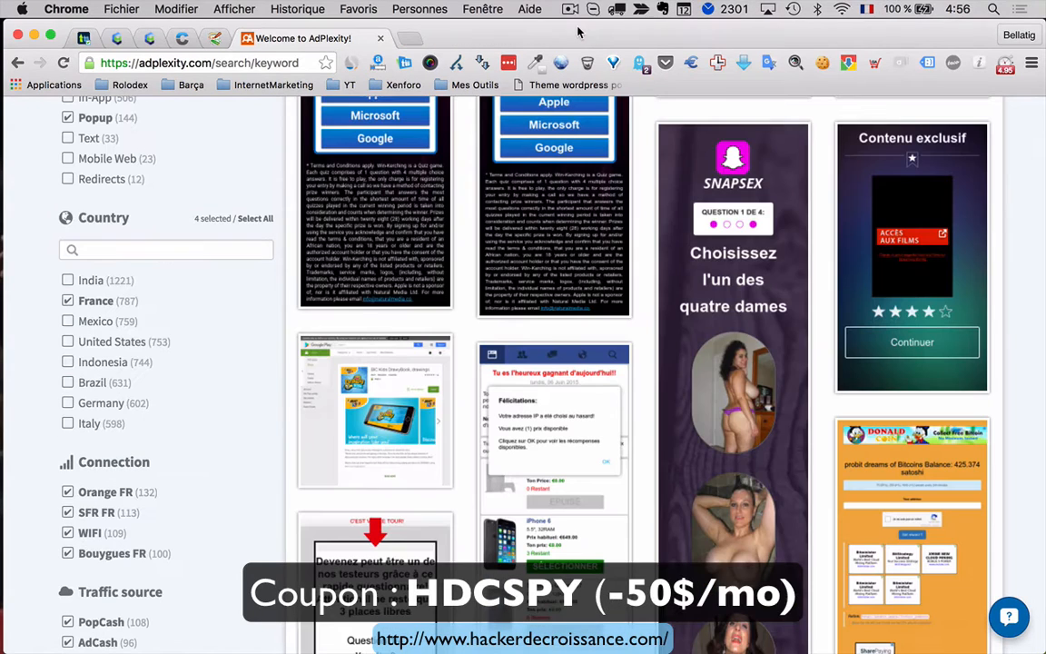
pyautogui.scroll(3, 641, 303)
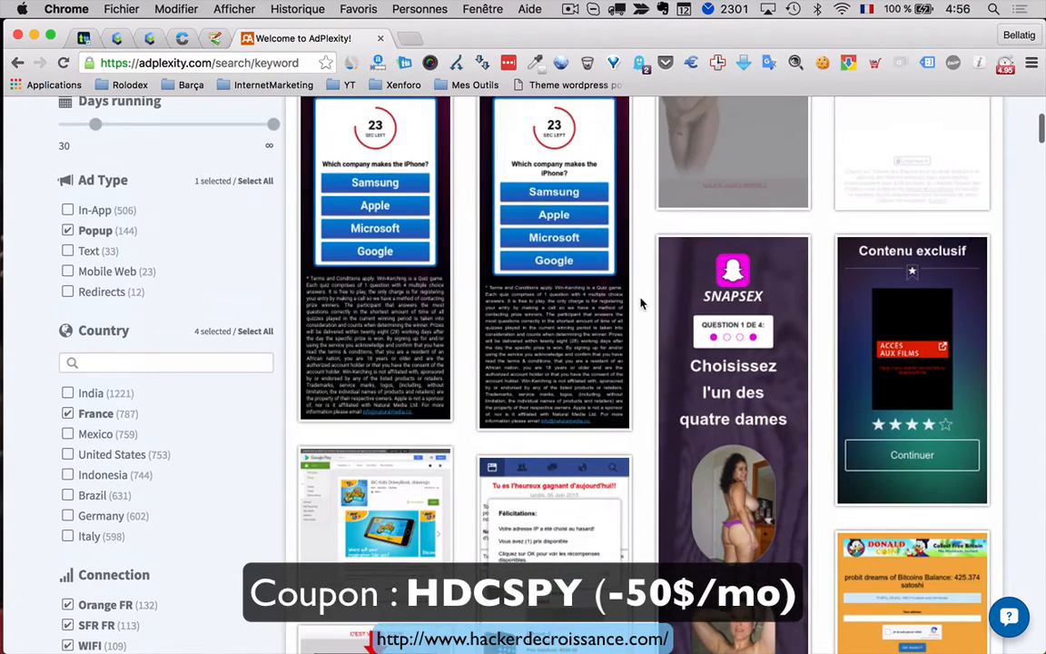
pyautogui.scroll(6, 641, 303)
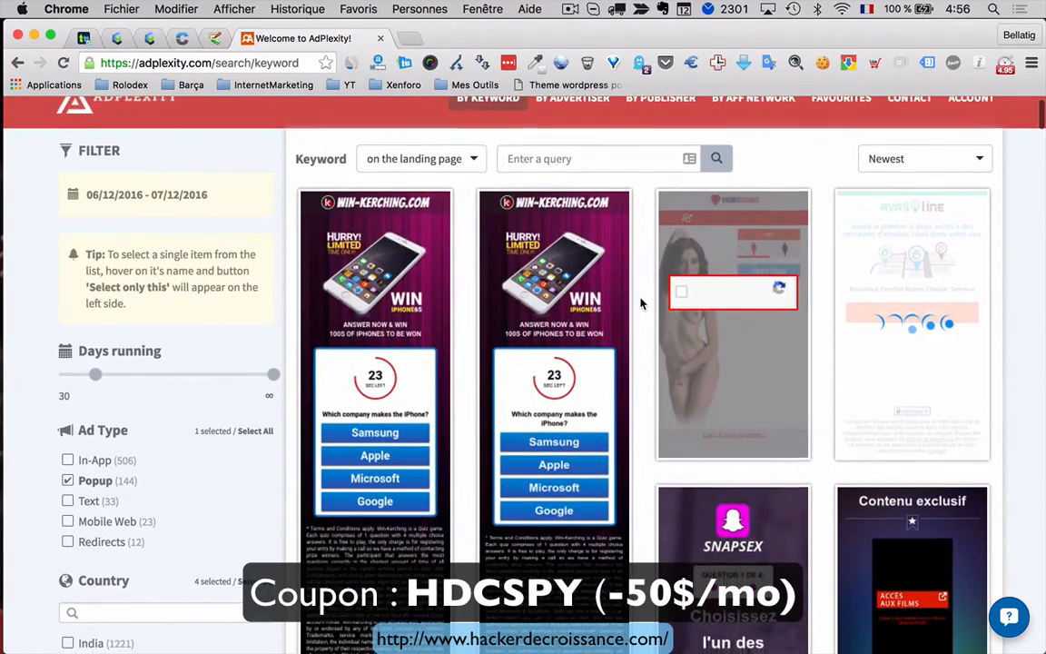
pyautogui.scroll(-7, 640, 302)
pyautogui.scroll(-5, 640, 302)
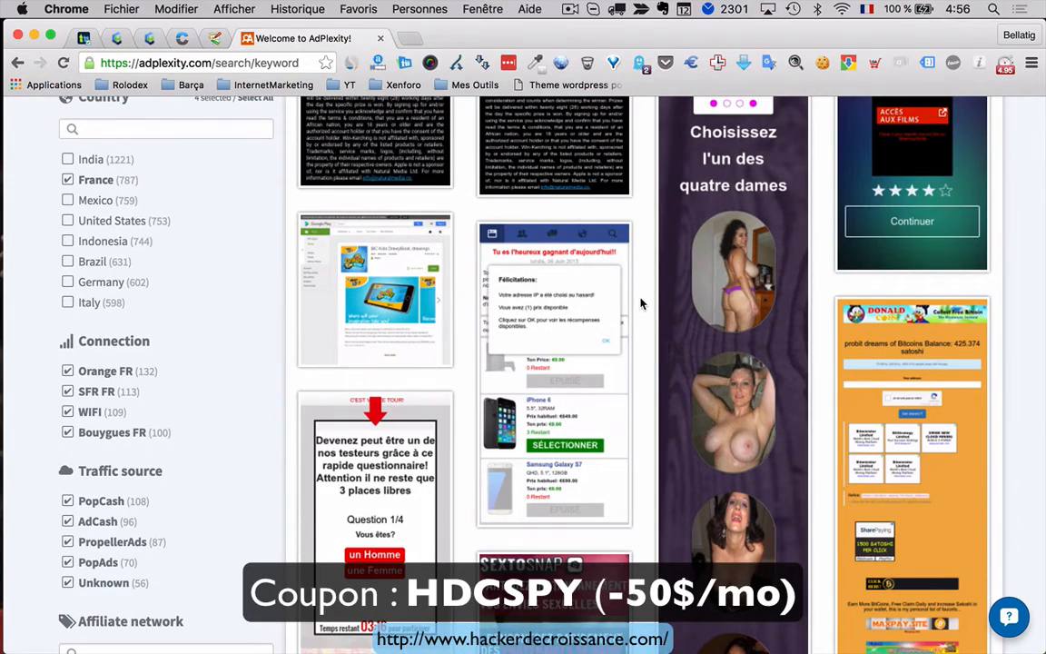
pyautogui.scroll(-16, 636, 318)
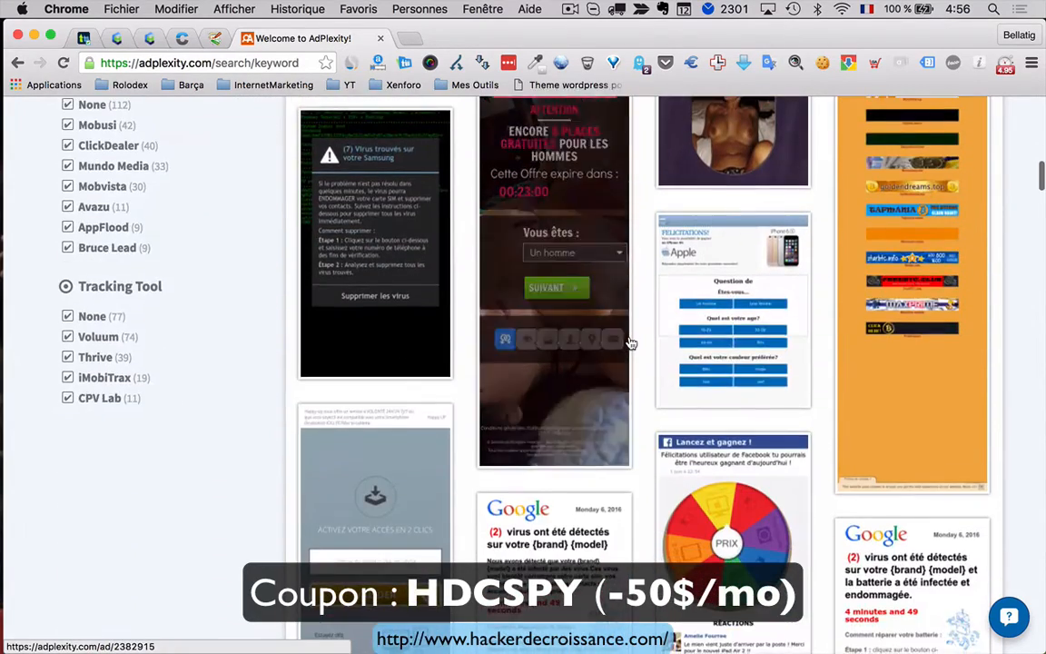
pyautogui.scroll(-10, 632, 343)
pyautogui.scroll(6, 631, 342)
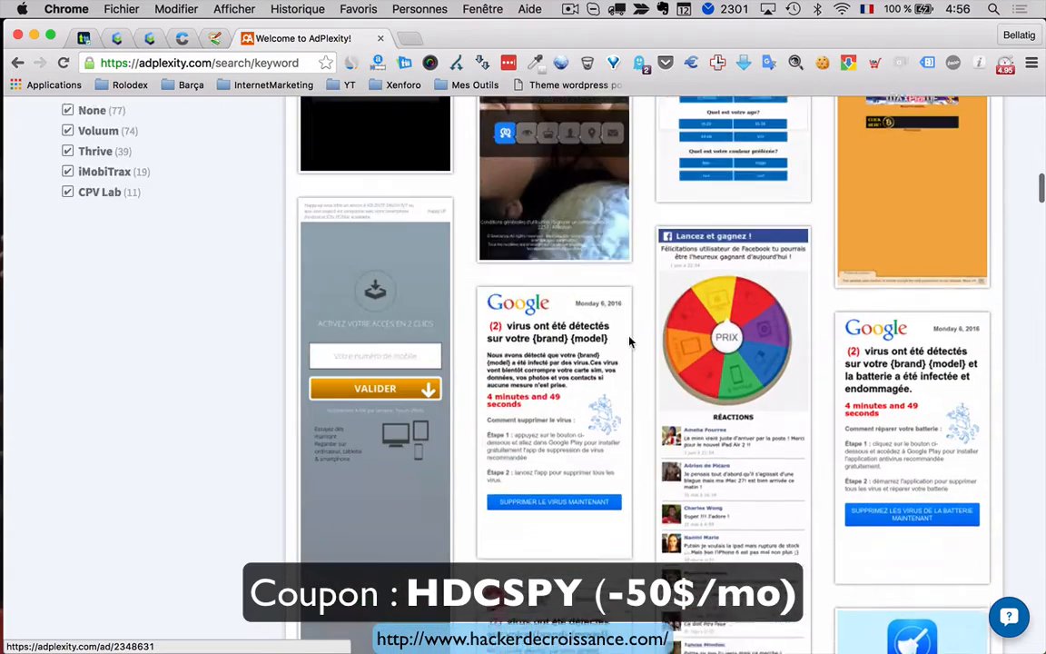
pyautogui.scroll(2, 632, 342)
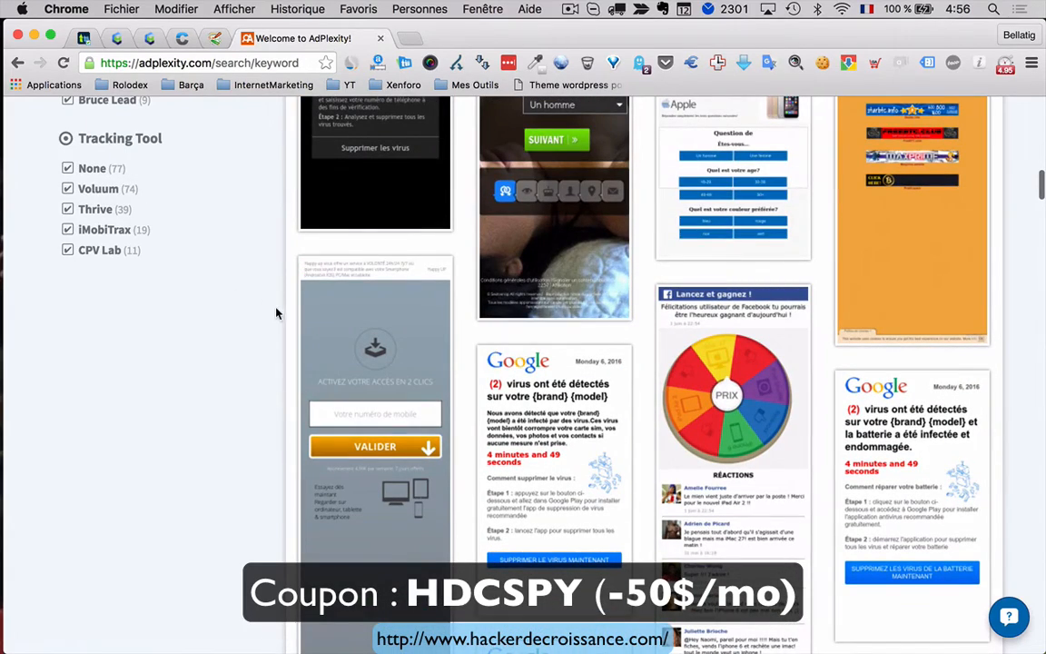
pyautogui.scroll(12, 277, 313)
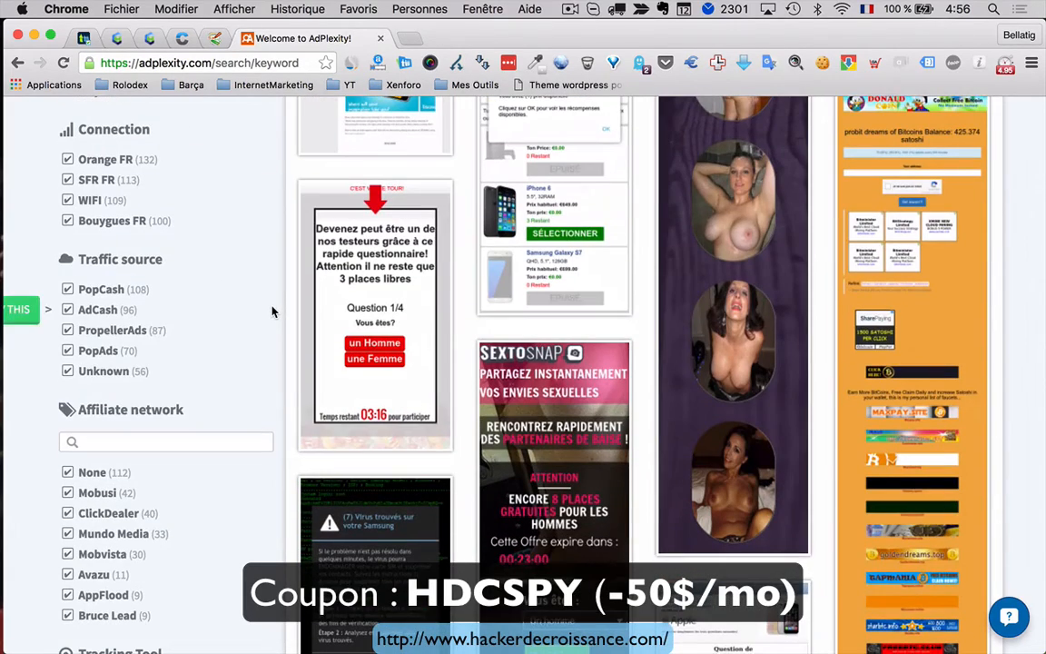
pyautogui.scroll(6, 272, 312)
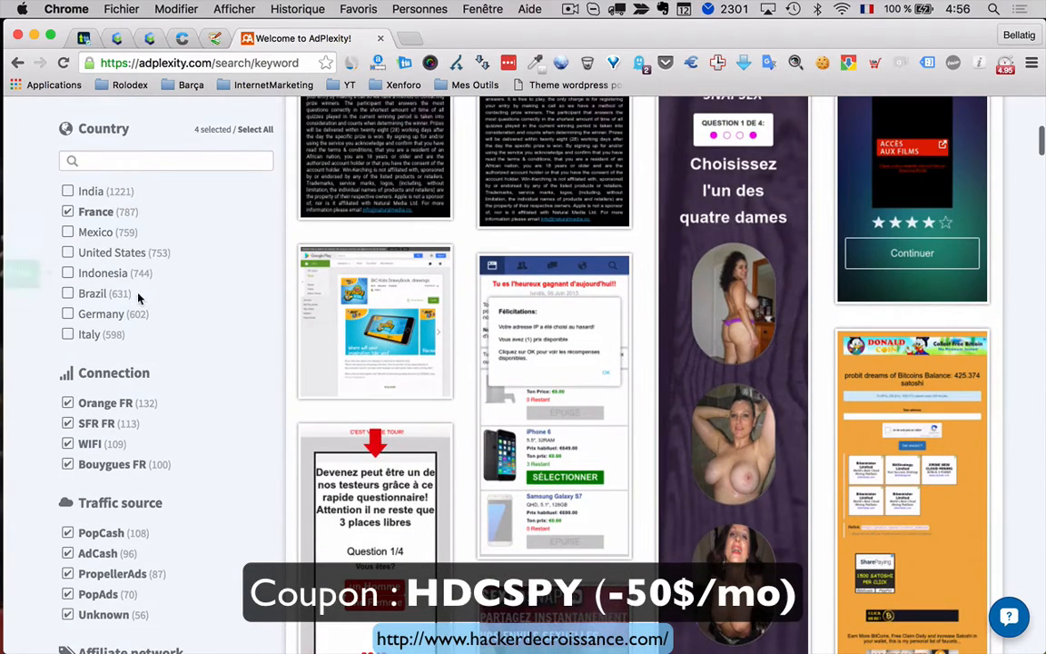
pyautogui.scroll(-2, 135, 302)
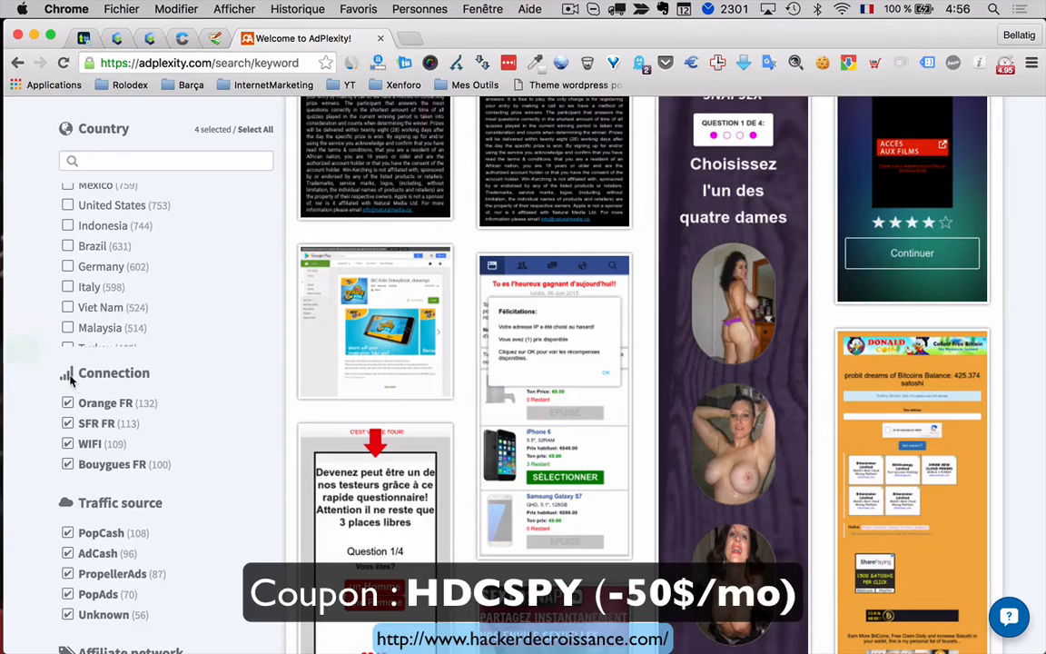
pyautogui.scroll(-1, 61, 337)
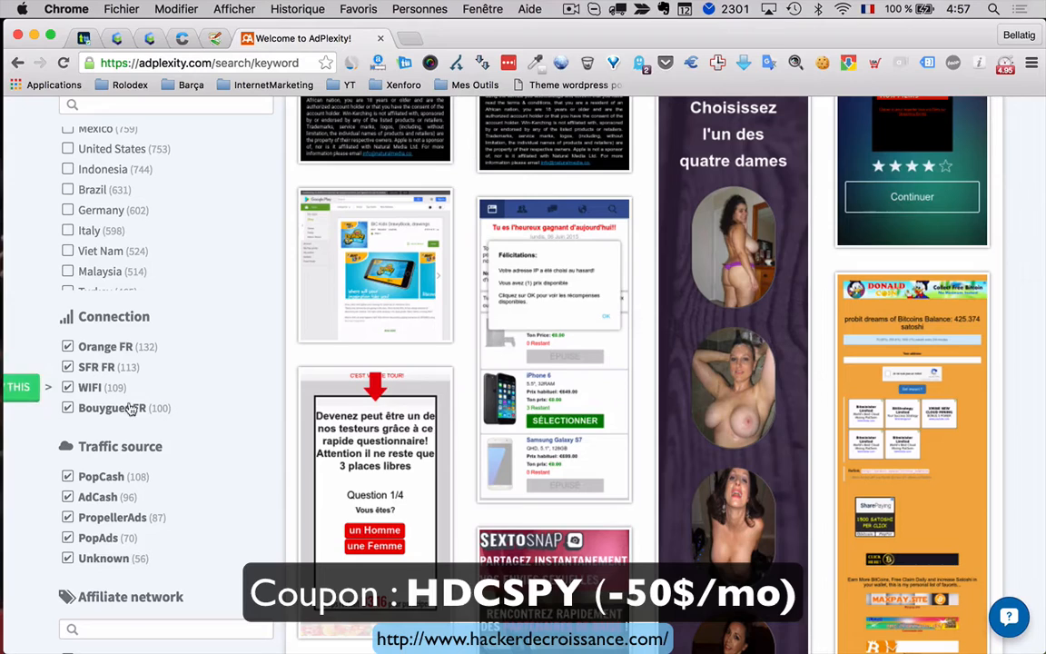
# Restrict the Connection filter to Orange FR only and review the Traffic source, Affiliate network and Tracking Tool filters
pyautogui.click(27, 349)
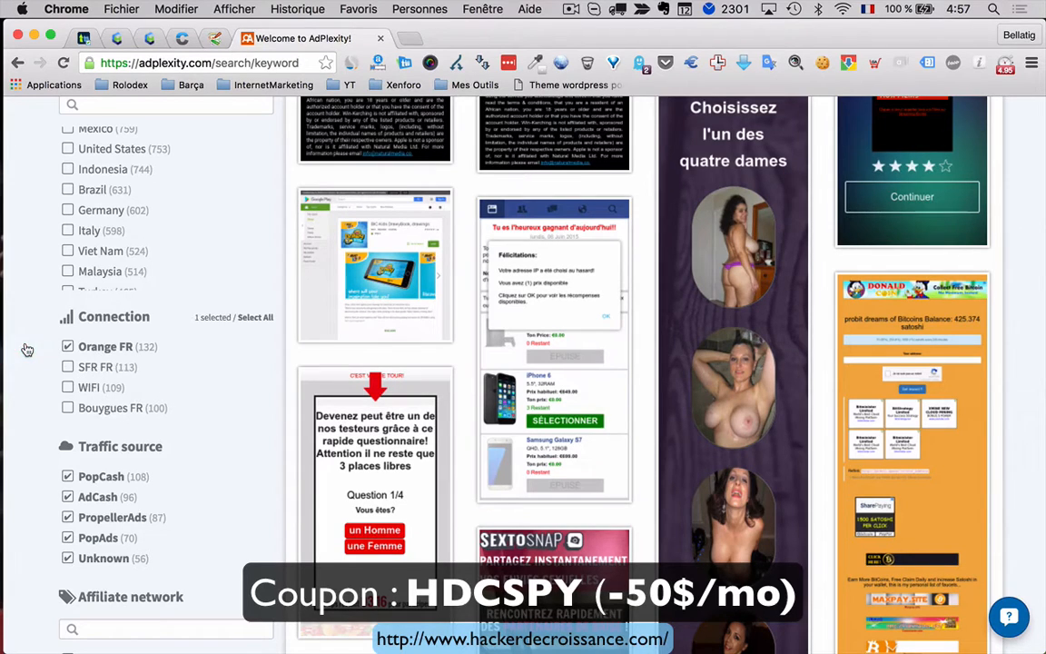
pyautogui.scroll(-2, 281, 284)
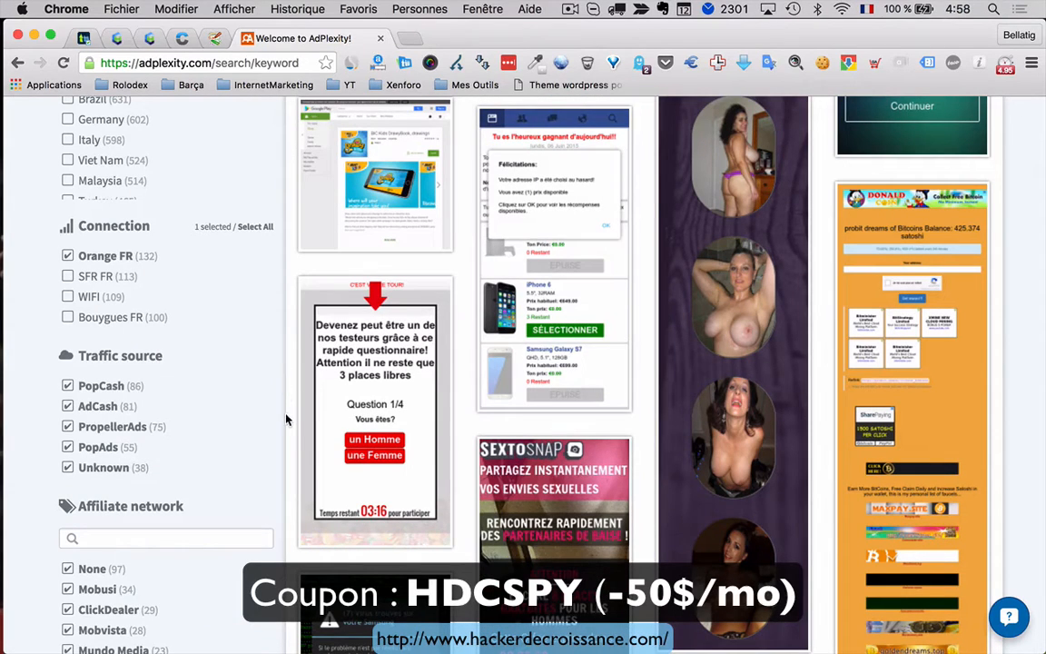
pyautogui.scroll(-2, 286, 420)
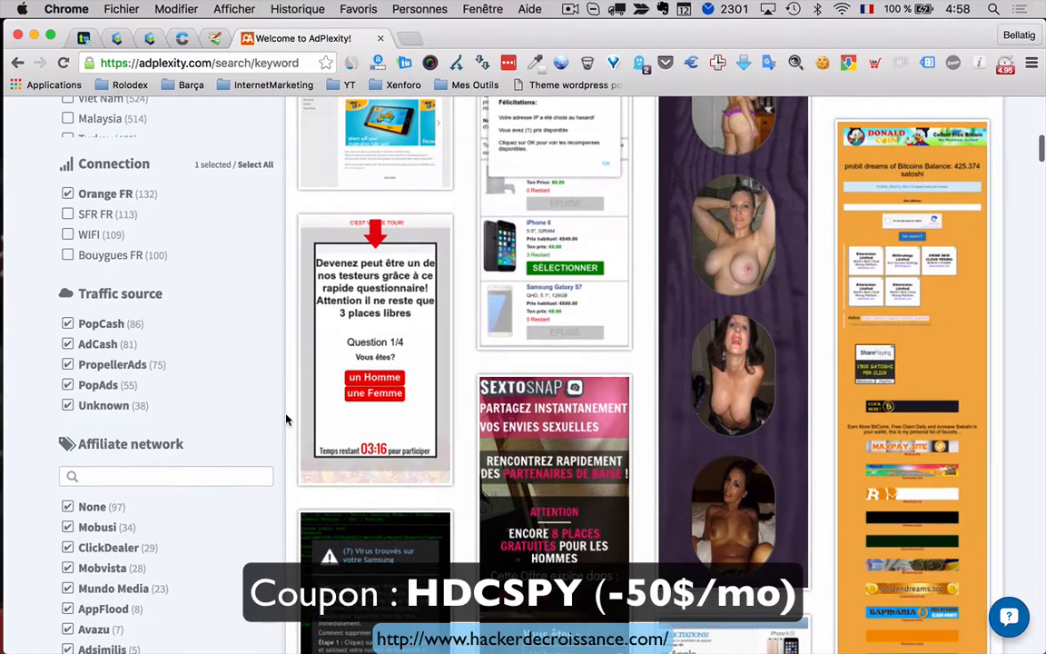
pyautogui.scroll(-4, 252, 536)
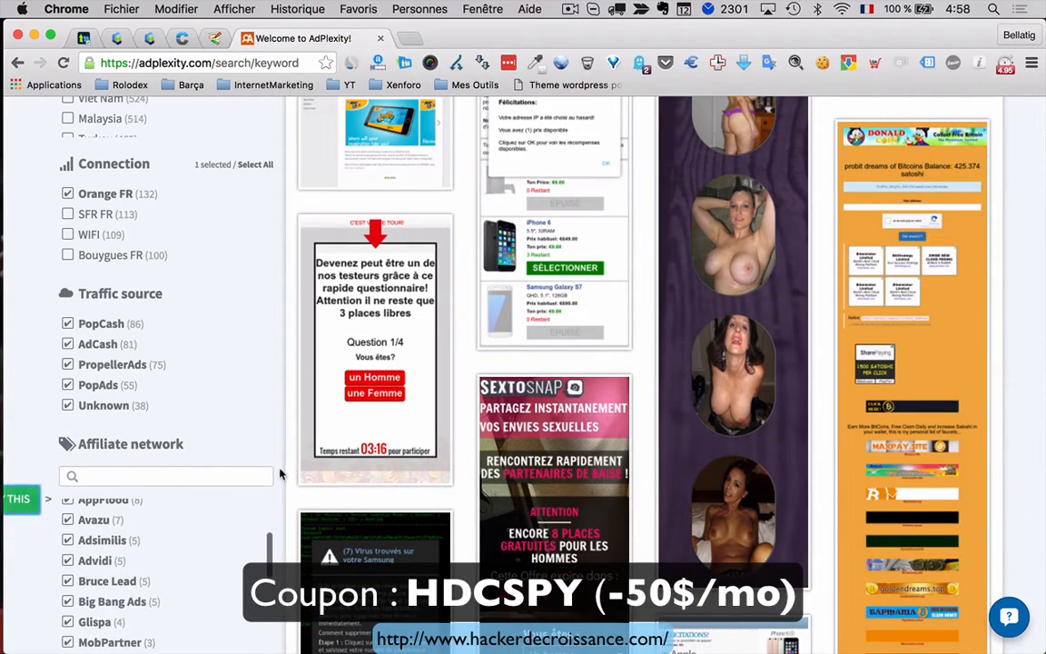
pyautogui.scroll(-2, 282, 472)
pyautogui.scroll(-7, 282, 471)
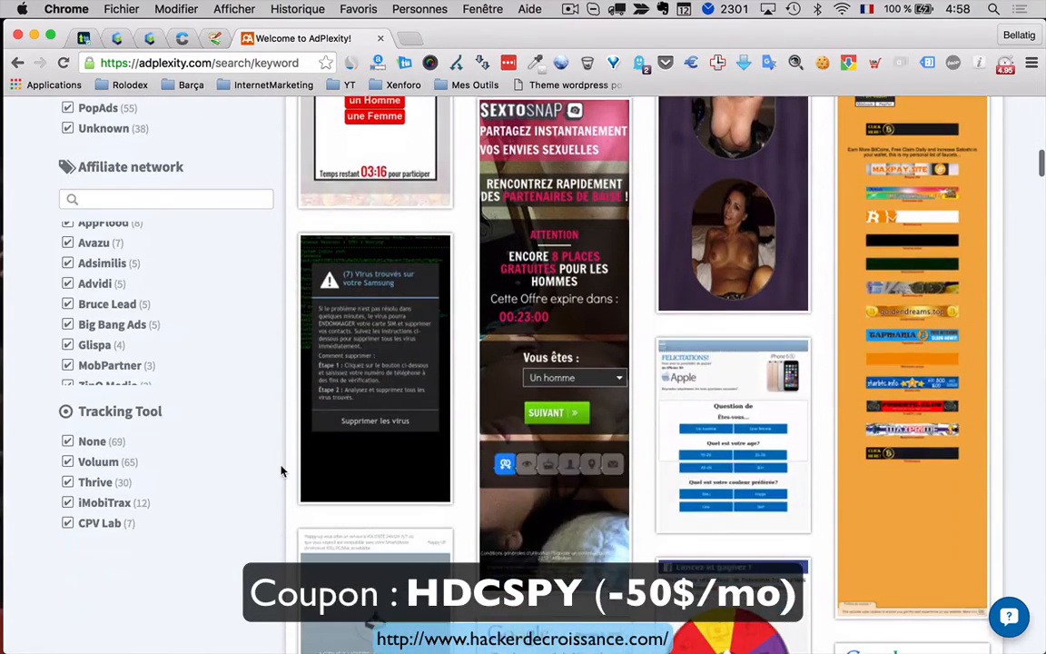
pyautogui.scroll(5, 282, 471)
pyautogui.scroll(2, 282, 471)
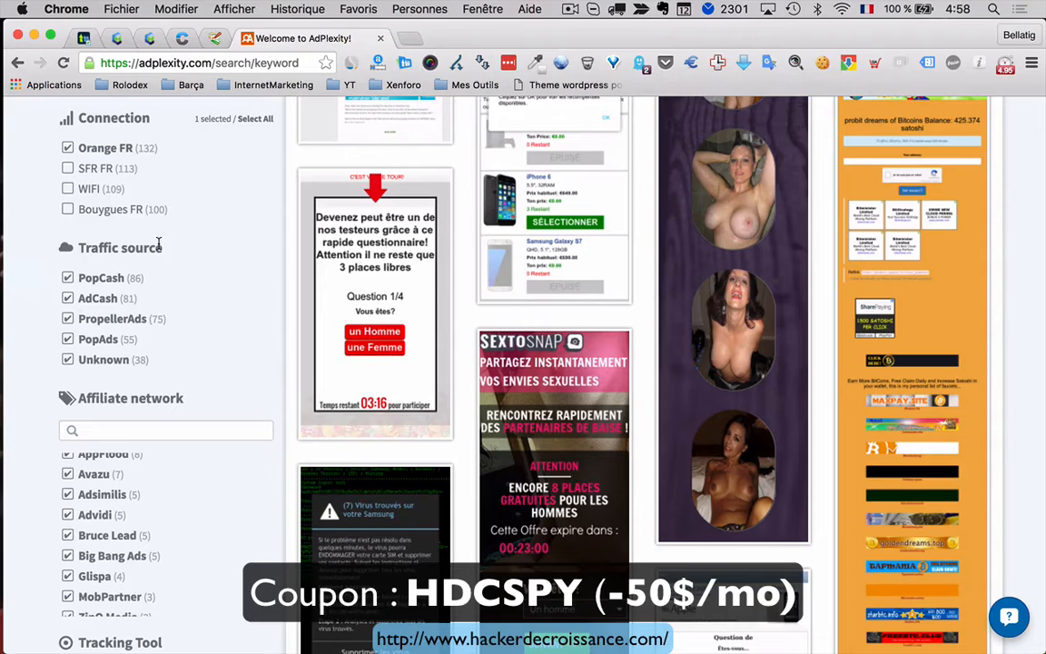
# Exclude AdCash and PopAds from the Traffic source filter, keeping PopCash, PropellerAds and Unknown
pyautogui.click(73, 301)
pyautogui.click(70, 339)
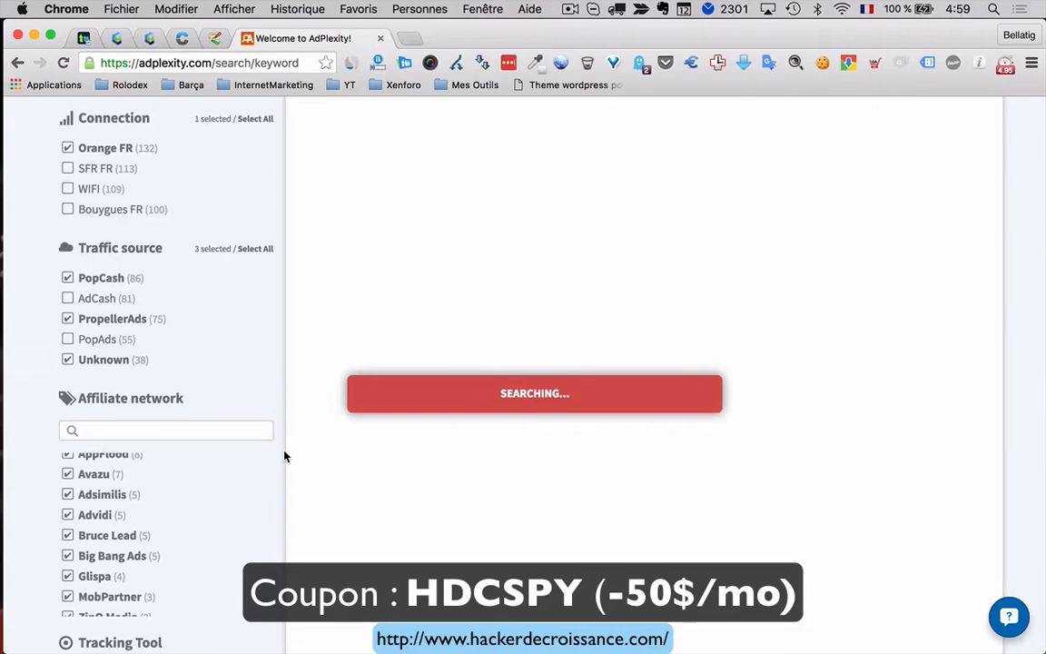
pyautogui.scroll(-5, 284, 456)
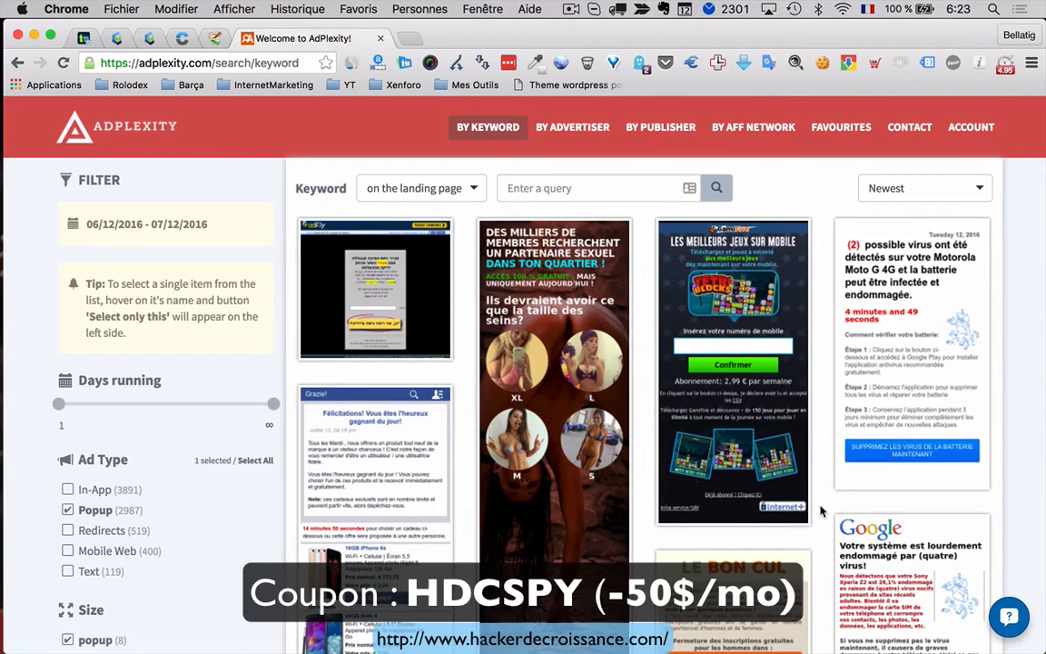
# Browse the popup ads and search for the keyword "virus" on the landing page
pyautogui.scroll(-15, 820, 512)
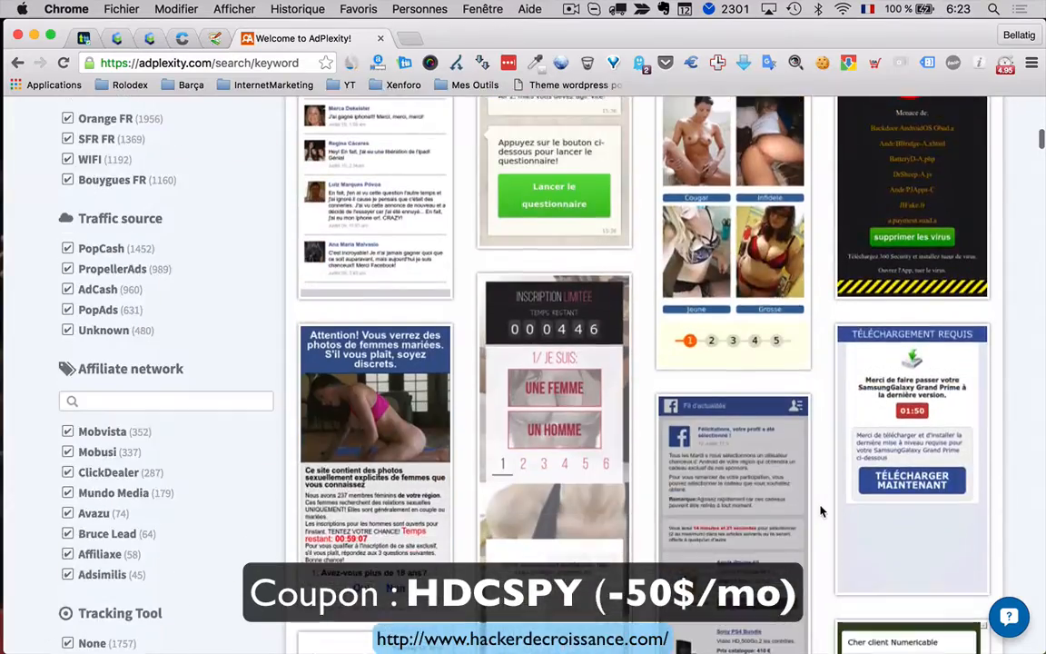
pyautogui.scroll(-15, 820, 512)
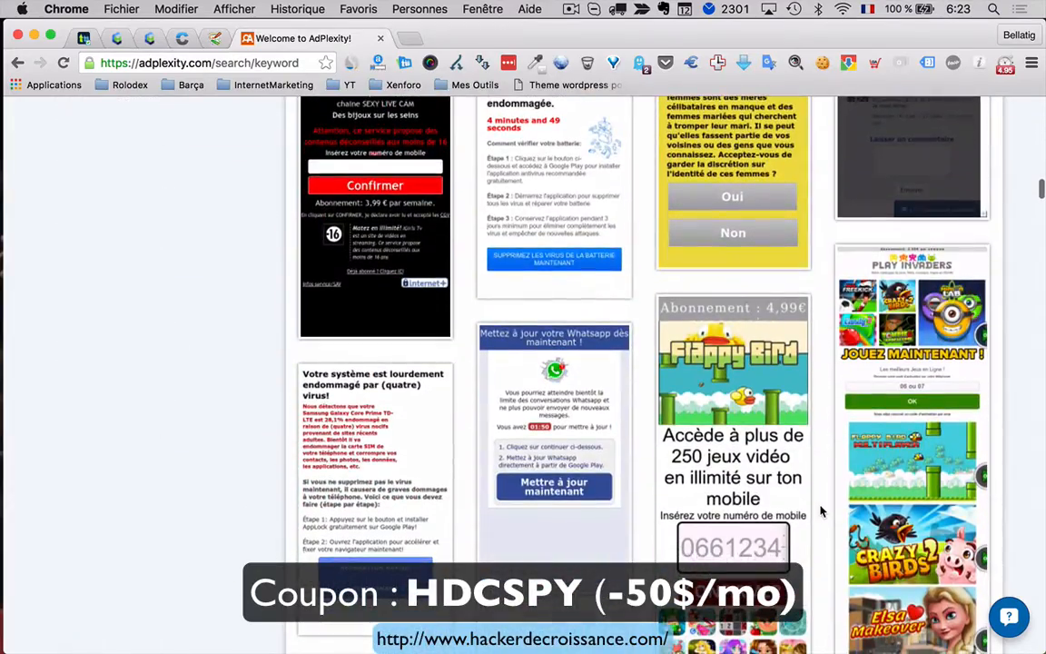
pyautogui.scroll(-10, 821, 512)
pyautogui.scroll(20, 821, 512)
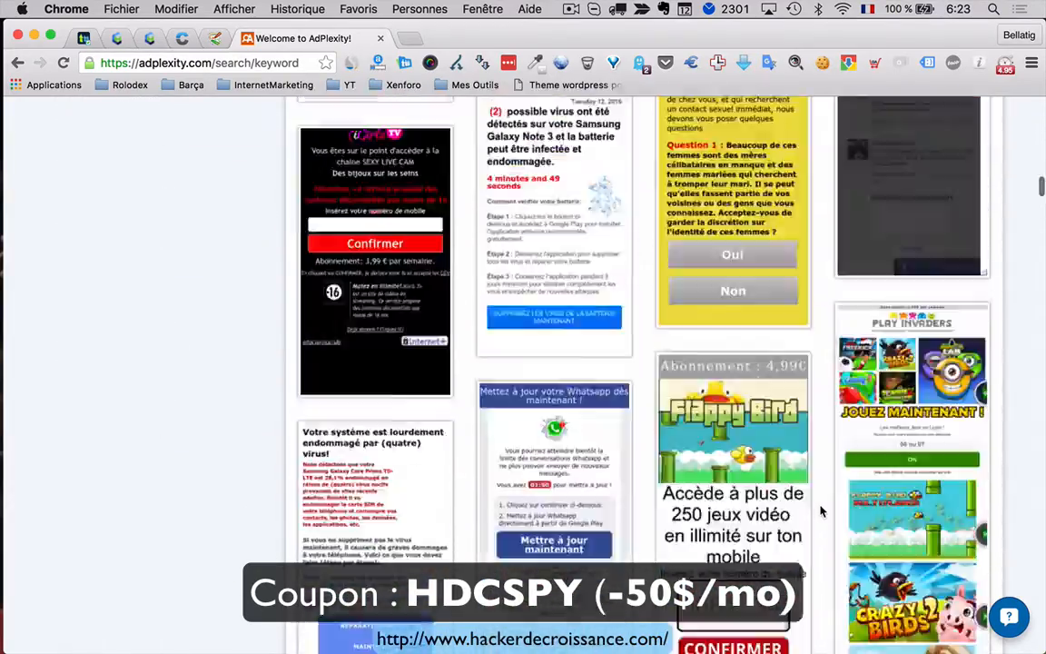
pyautogui.scroll(10, 820, 512)
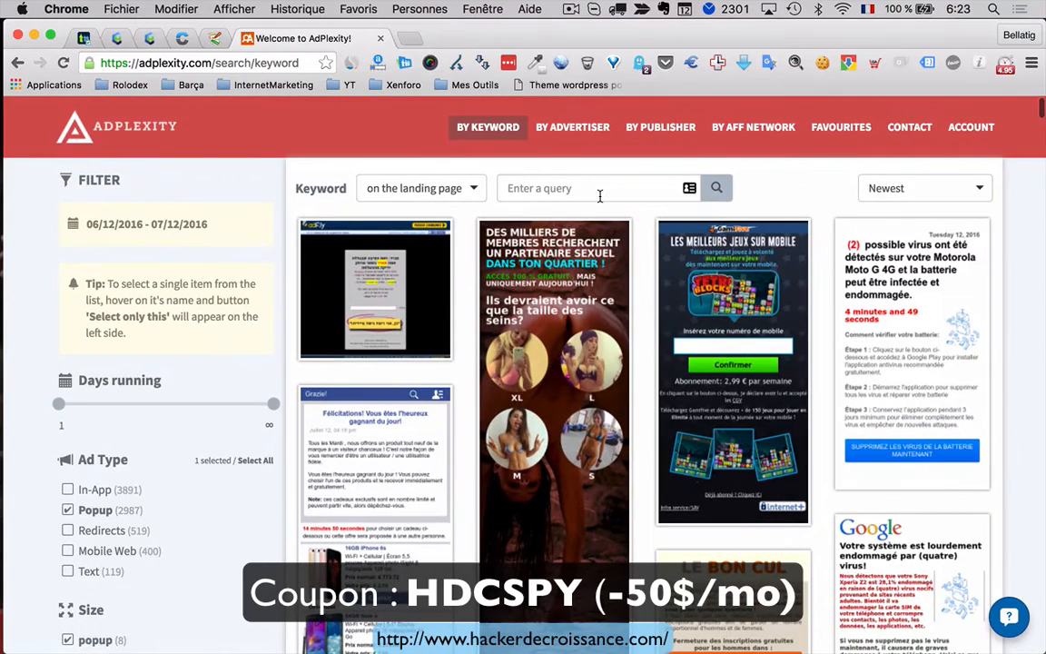
pyautogui.click(600, 189)
pyautogui.click(473, 171)
pyautogui.click(531, 189)
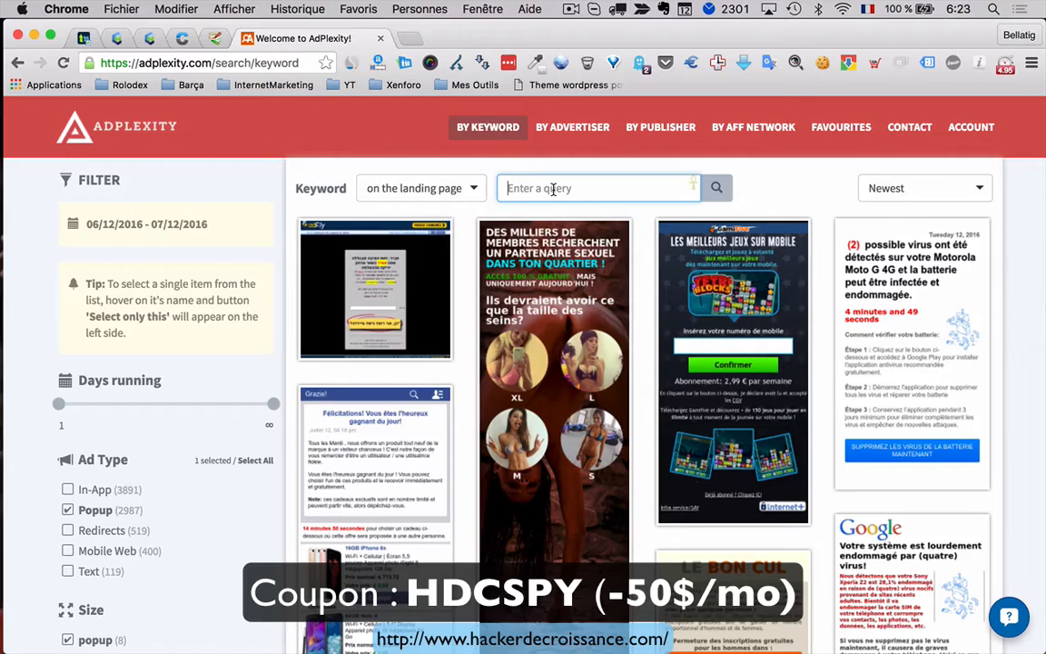
pyautogui.write('virus')
pyautogui.press('Return')
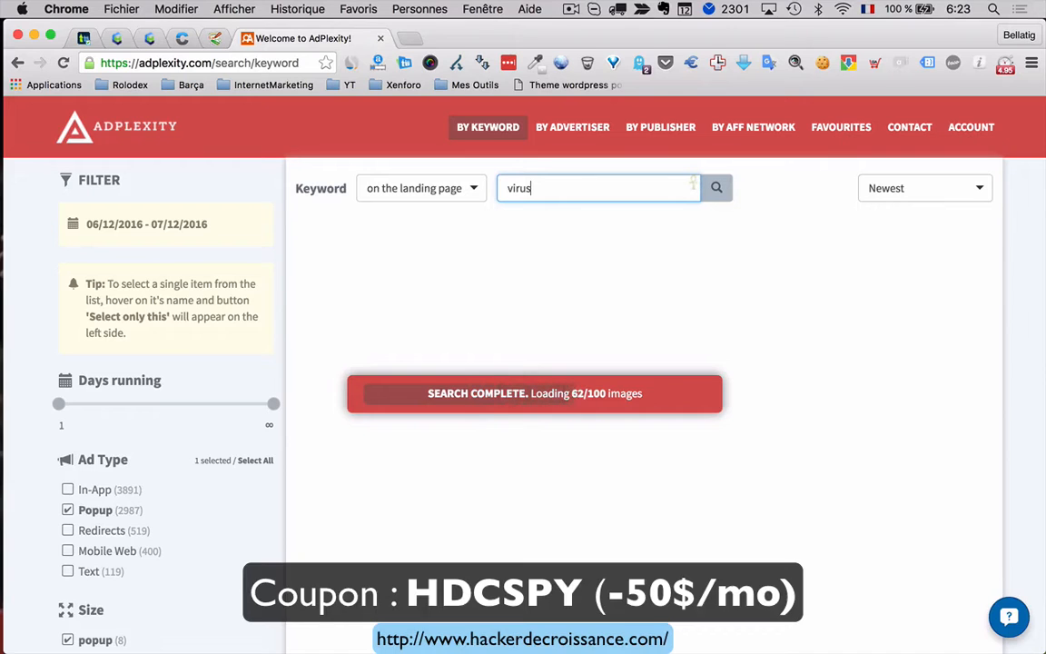
# Sort the virus ads by Received most traffic and close the enlarged ad preview
pyautogui.click(942, 189)
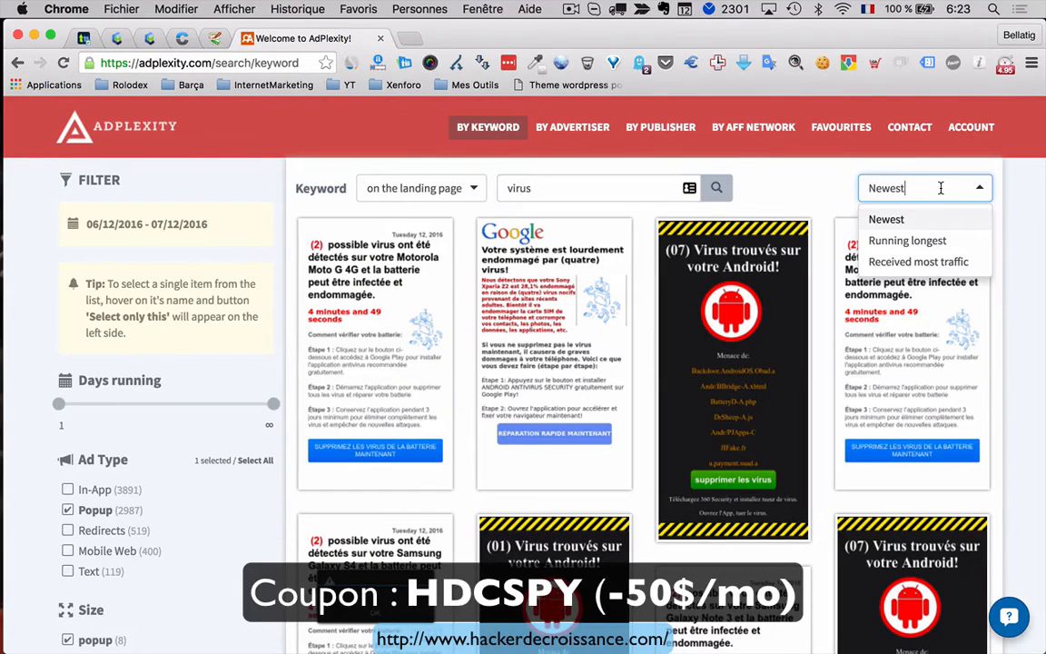
pyautogui.click(927, 264)
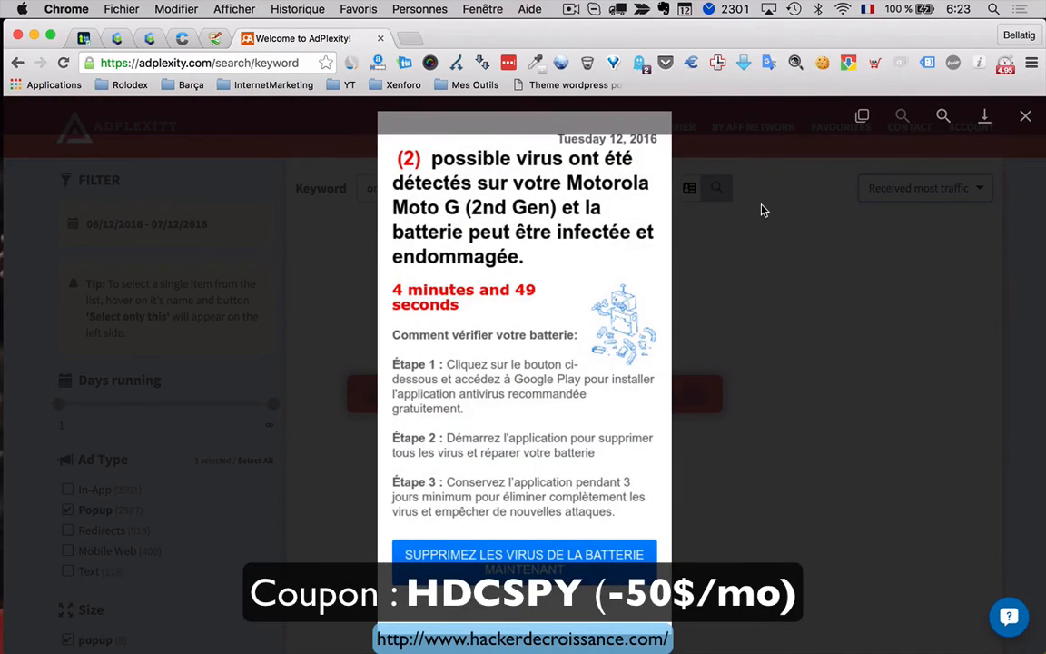
pyautogui.click(763, 211)
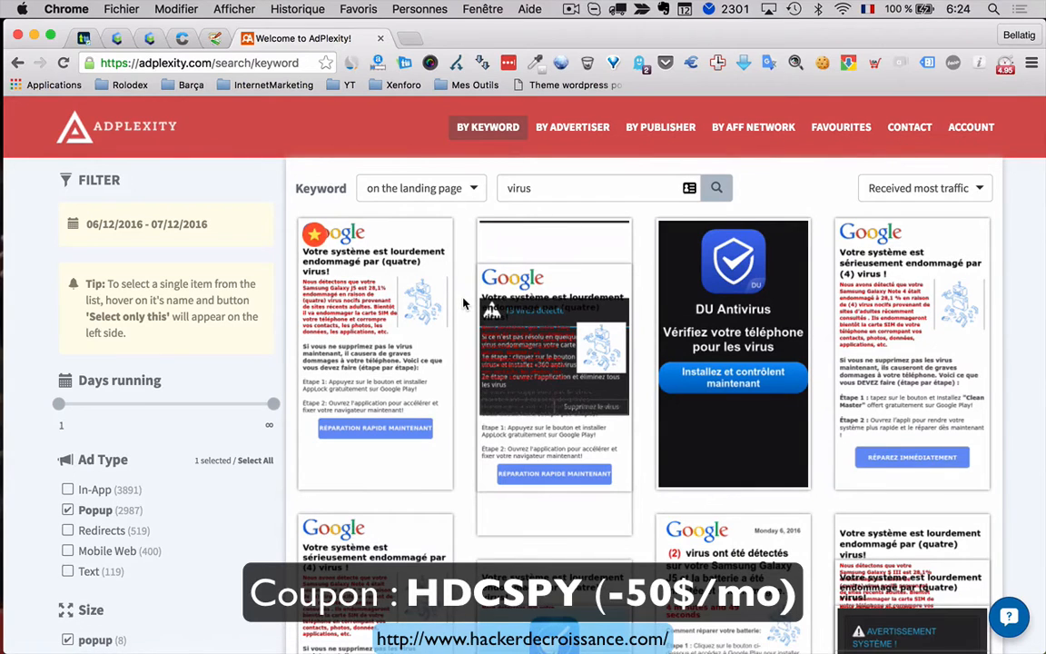
# Preview the first virus ad, the Google-style Samsung Galaxy J5 warning, and open its details page in a new tab
pyautogui.scroll(-1, 463, 305)
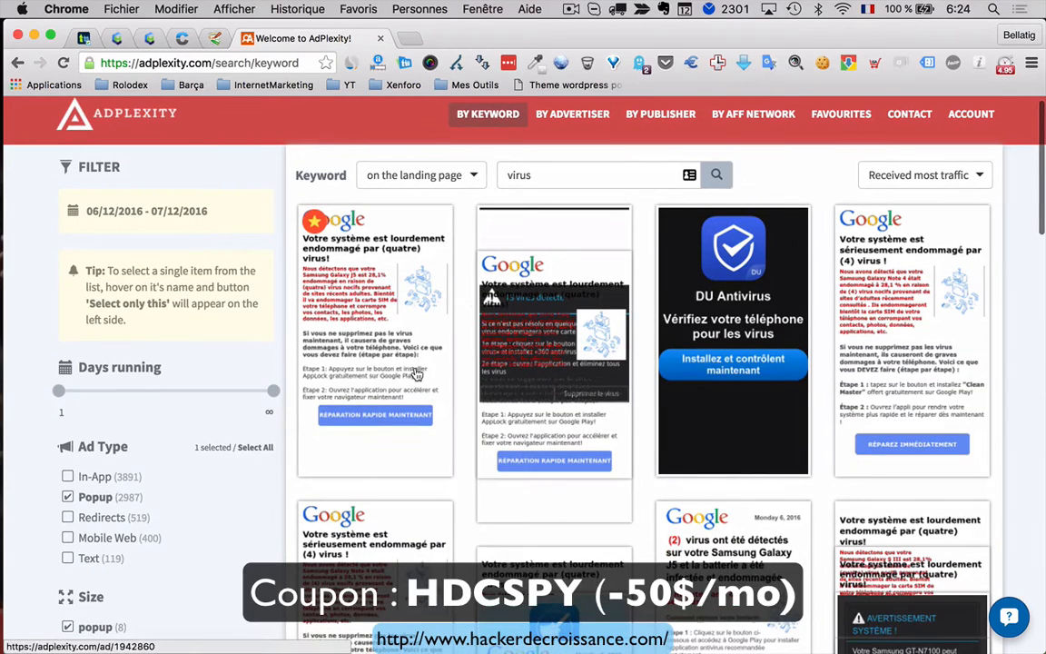
pyautogui.click(416, 386)
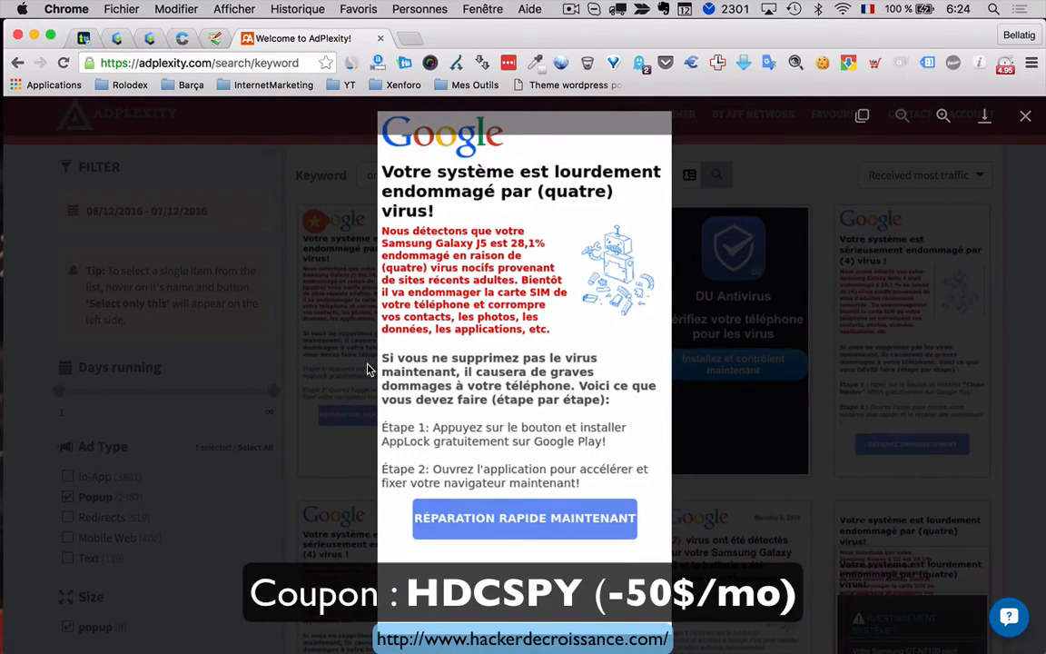
pyautogui.click(368, 368)
pyautogui.click(367, 327)
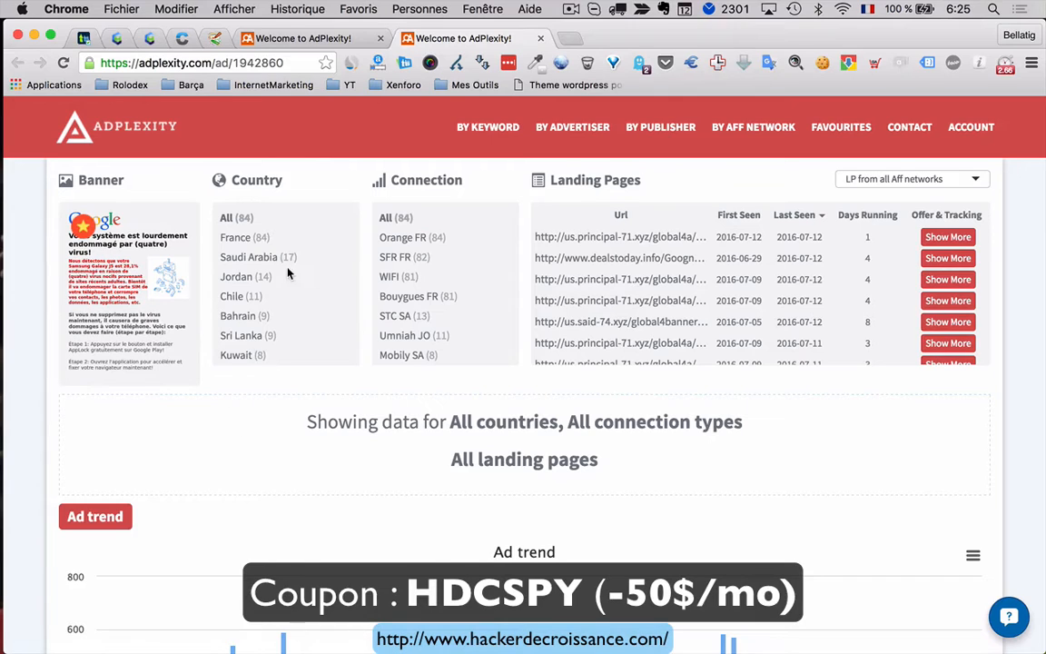
# Examine the countries, connections and landing pages listed for the ad
pyautogui.scroll(-5, 288, 273)
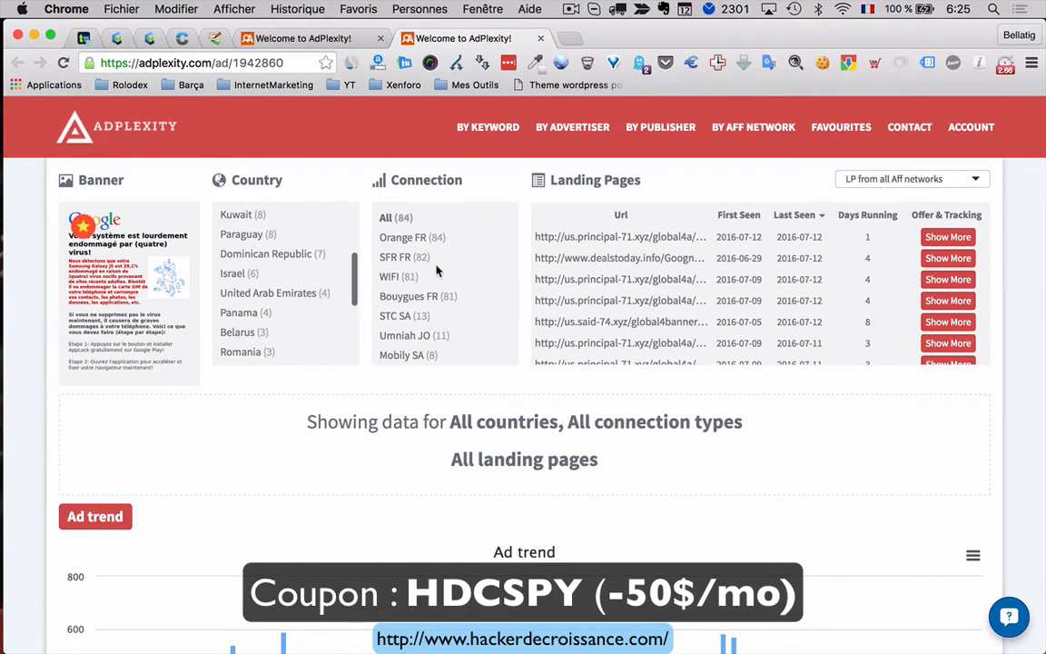
pyautogui.scroll(-10, 436, 271)
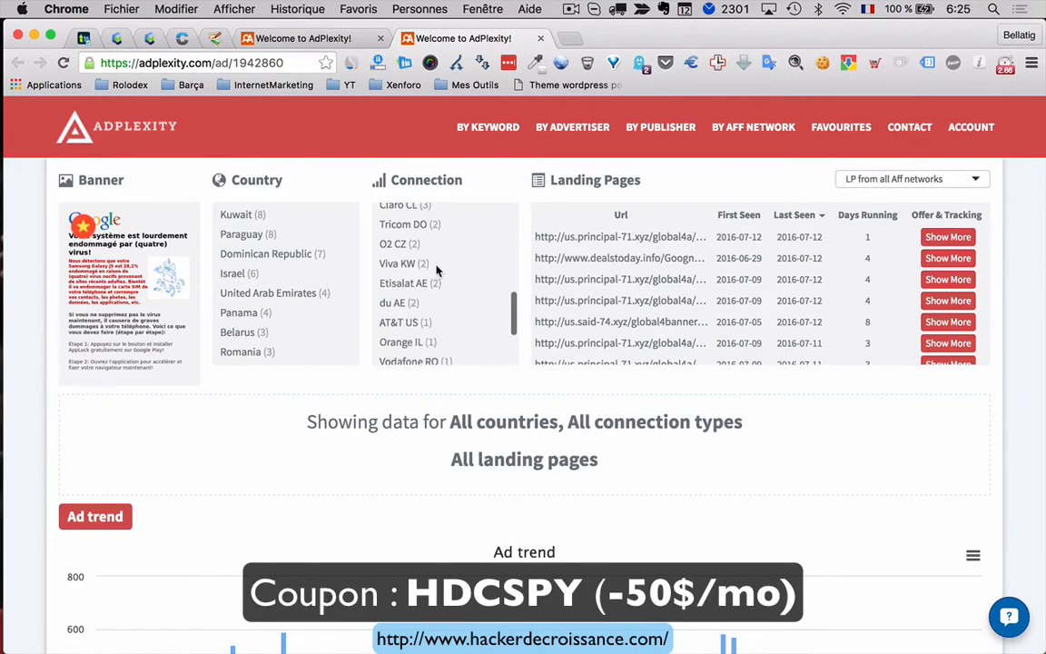
pyautogui.scroll(-3, 436, 271)
pyautogui.scroll(8, 436, 266)
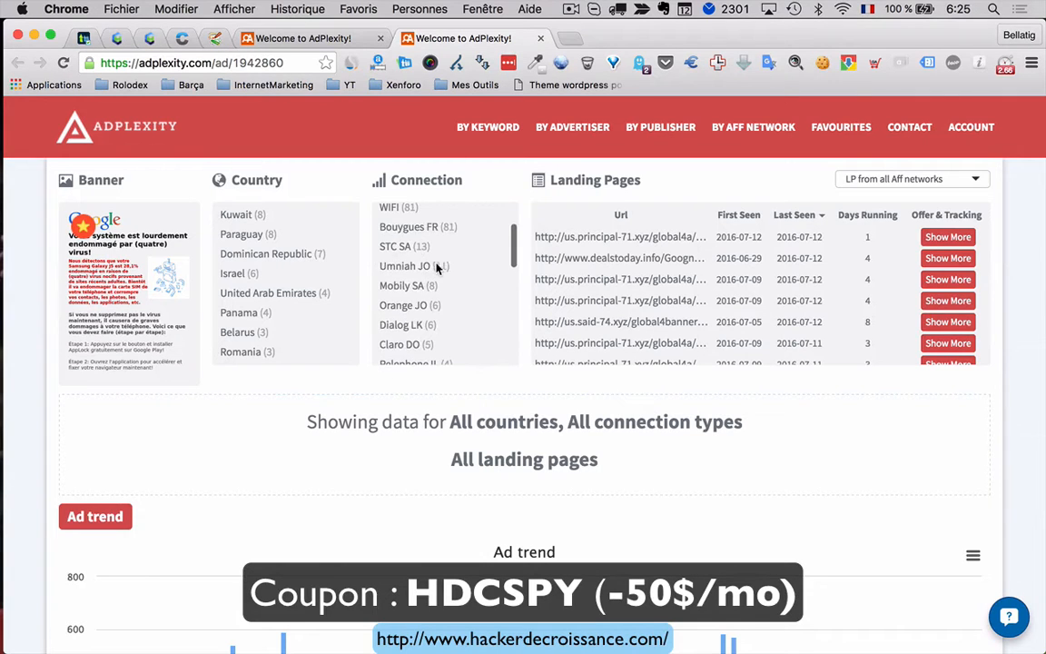
pyautogui.scroll(-5, 614, 273)
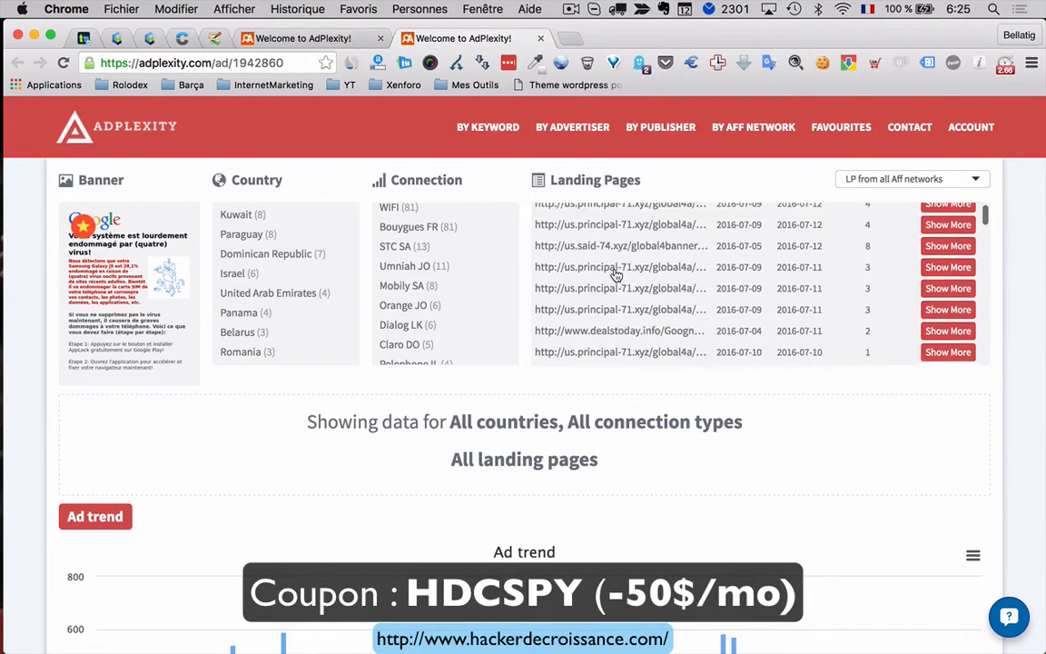
pyautogui.scroll(-10, 615, 275)
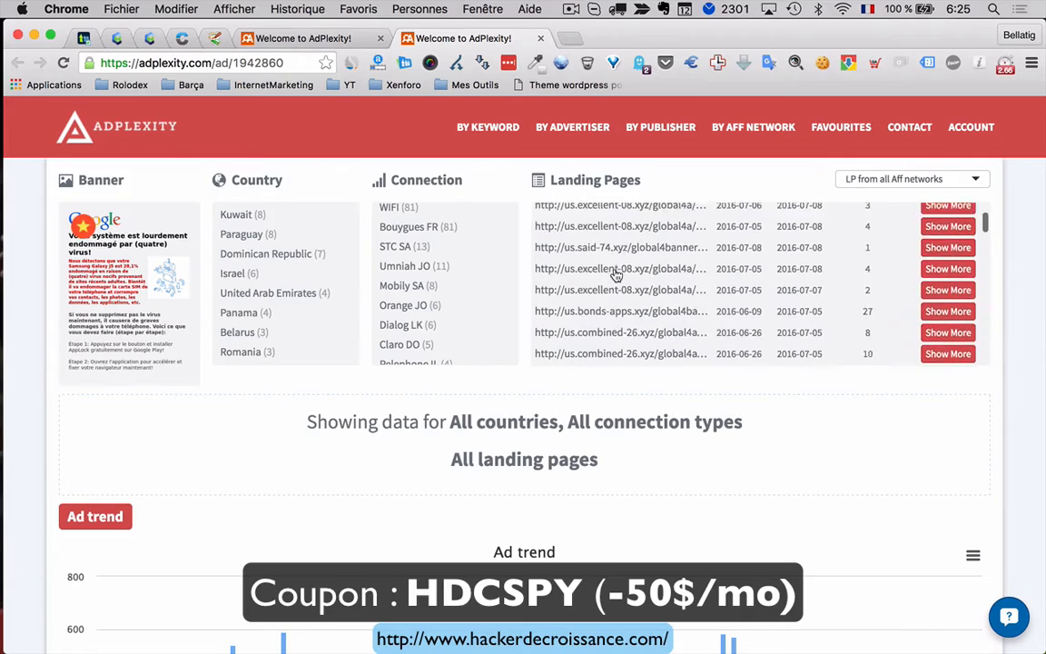
pyautogui.scroll(-3, 615, 274)
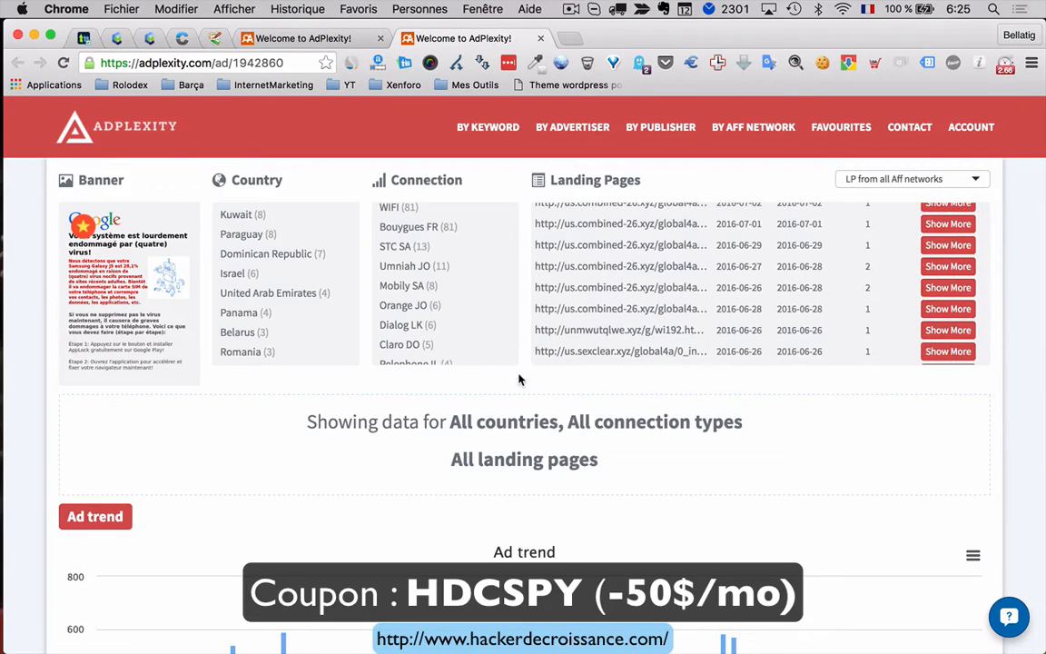
# Examine the ad's charts for ad trend, week trend, device type, top publishers and traffic sources
pyautogui.scroll(-5, 519, 380)
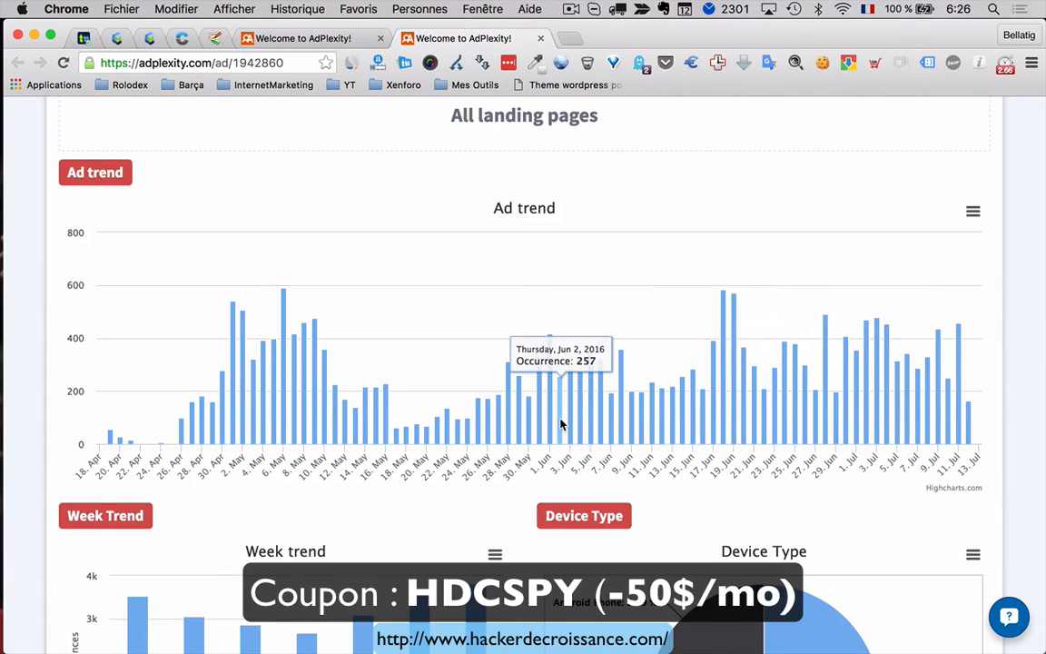
pyautogui.scroll(-4, 537, 455)
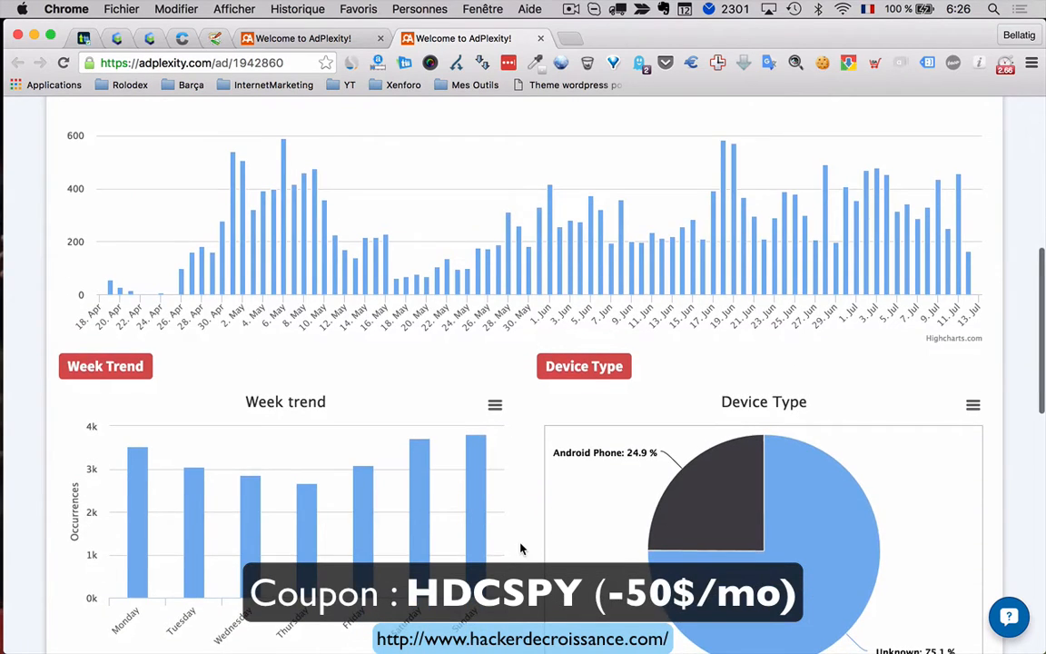
pyautogui.scroll(-4, 535, 561)
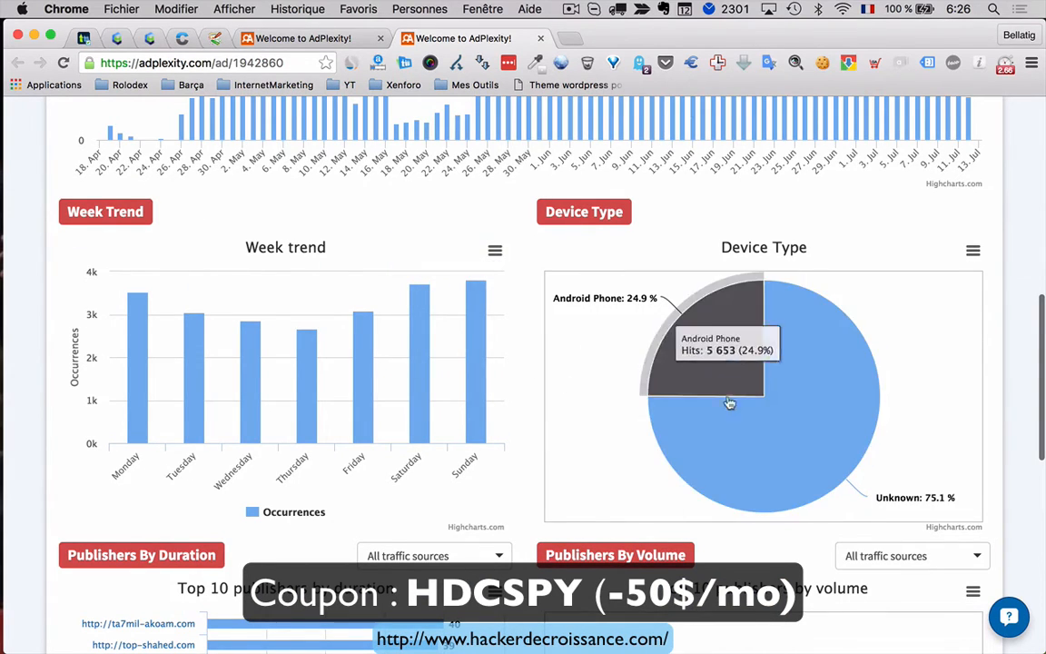
pyautogui.scroll(-5, 532, 459)
pyautogui.scroll(-2, 532, 464)
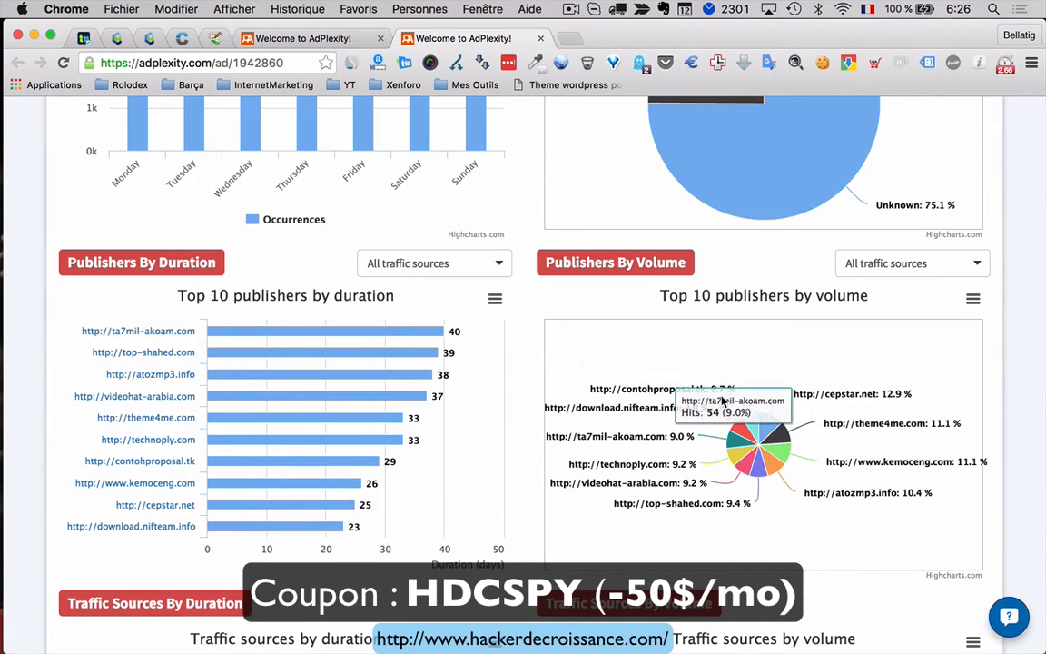
pyautogui.scroll(-1, 806, 454)
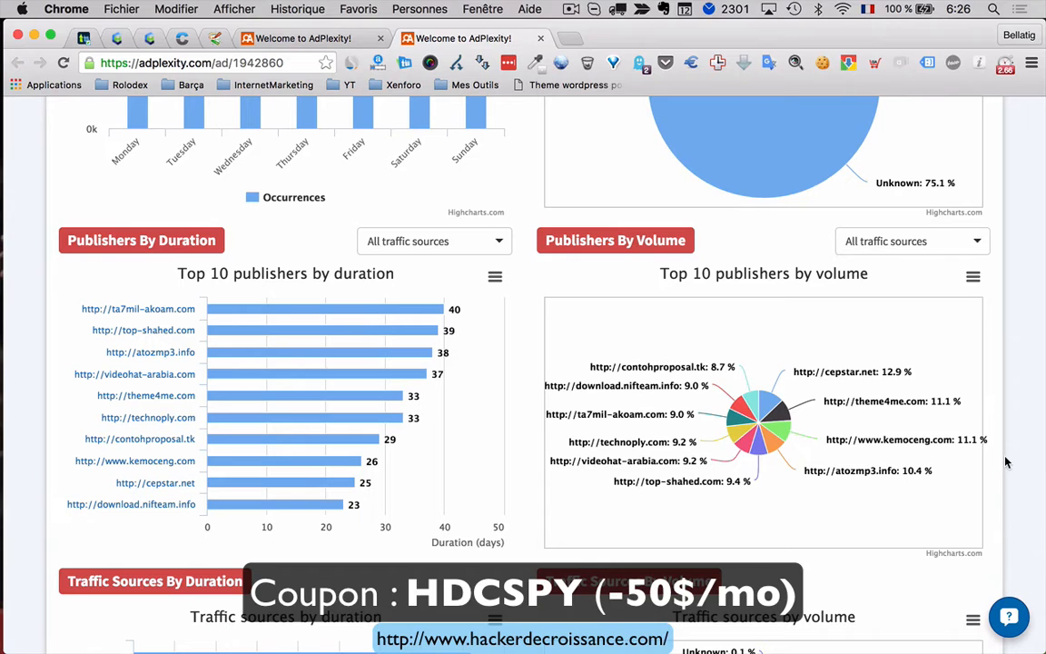
pyautogui.scroll(-7, 1006, 463)
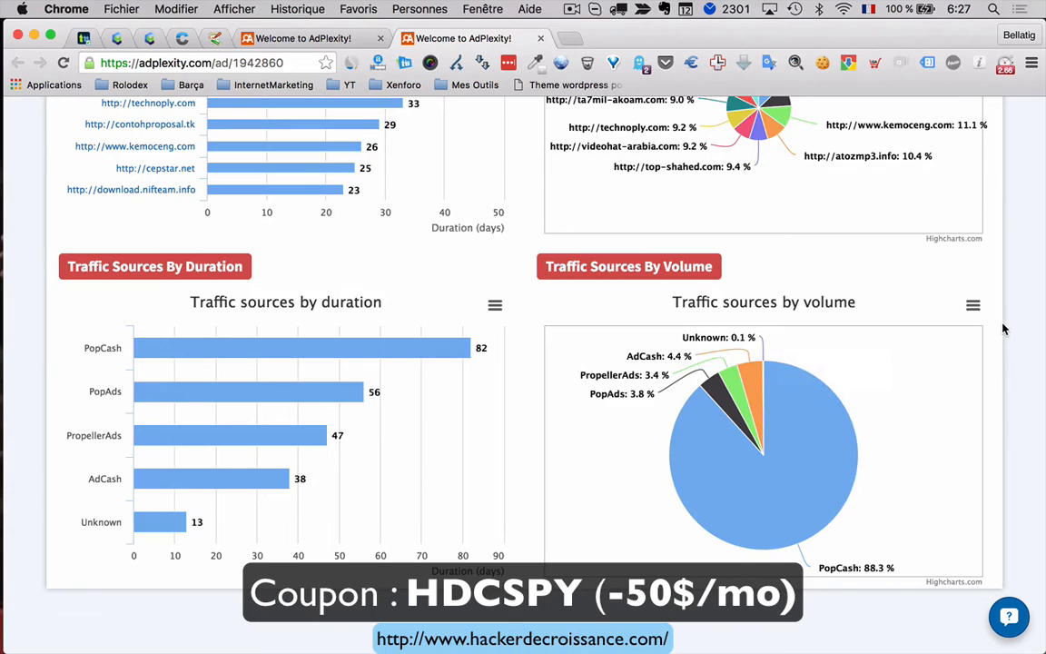
# Open the details of the dealstoday.info landing page and examine its tracking software, affiliate network, redirect chain and outgoing URLs
pyautogui.scroll(10, 1004, 329)
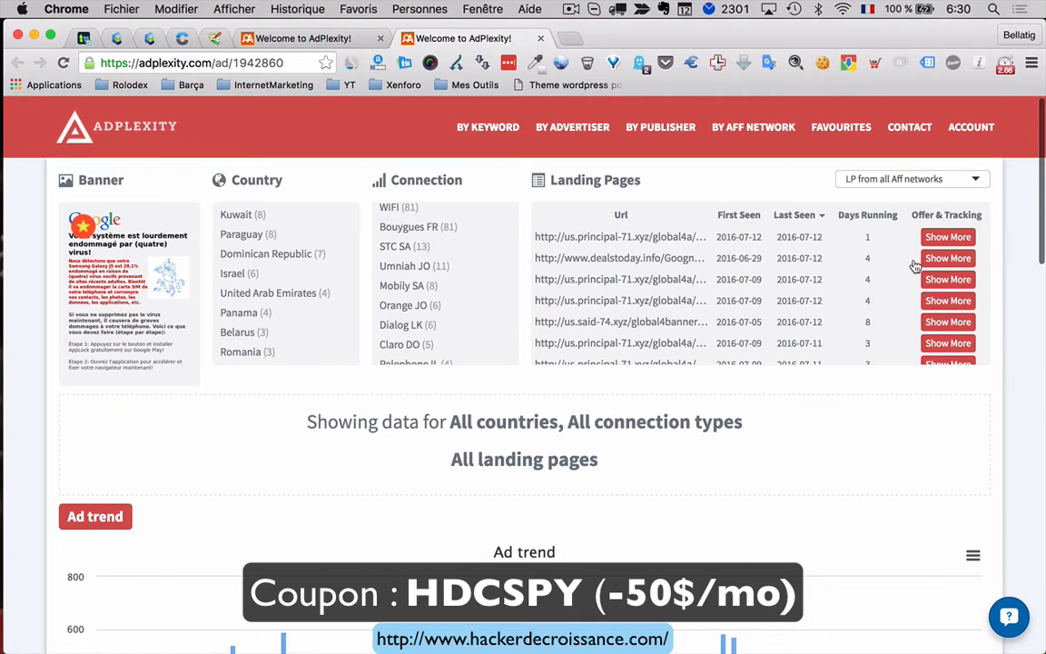
pyautogui.click(950, 265)
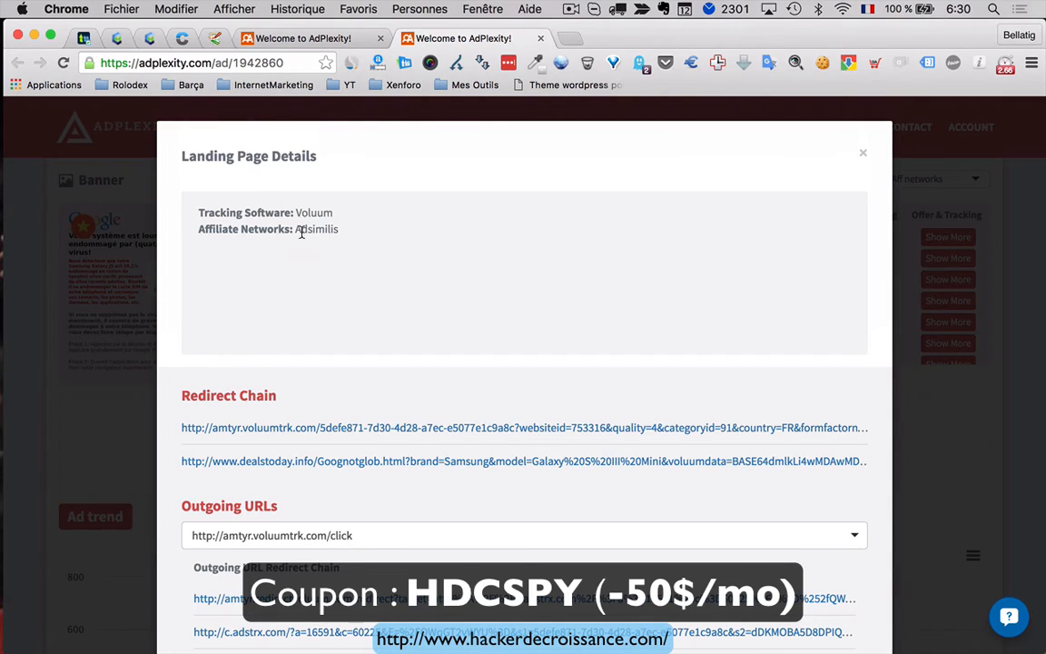
pyautogui.scroll(-3, 337, 252)
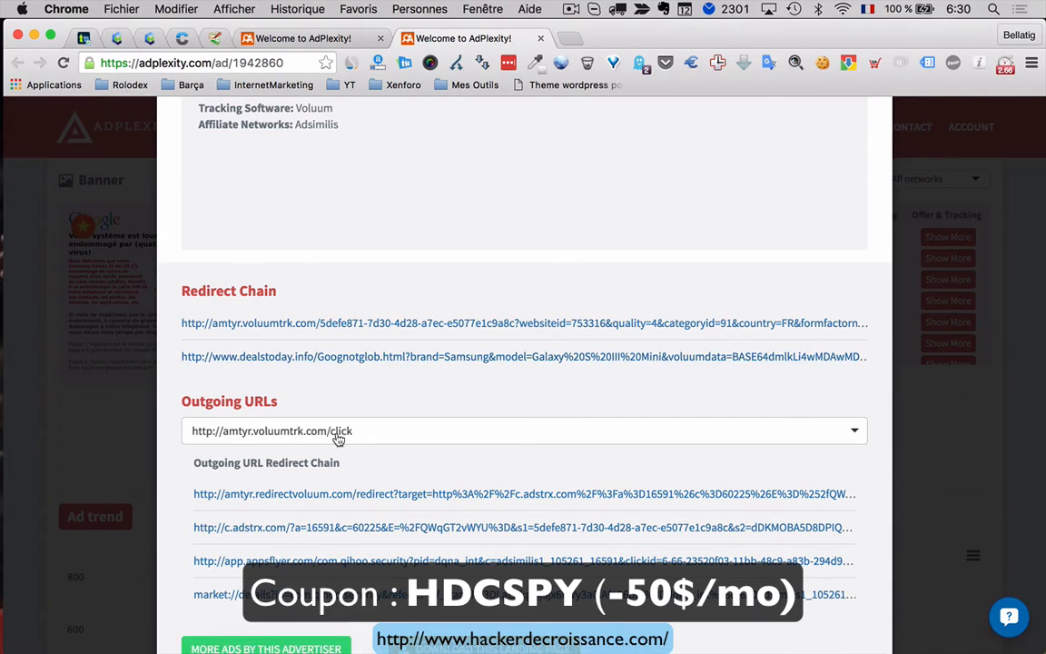
# Download the dealstoday.info landing page from its details view as a zip archive
pyautogui.scroll(-1, 342, 396)
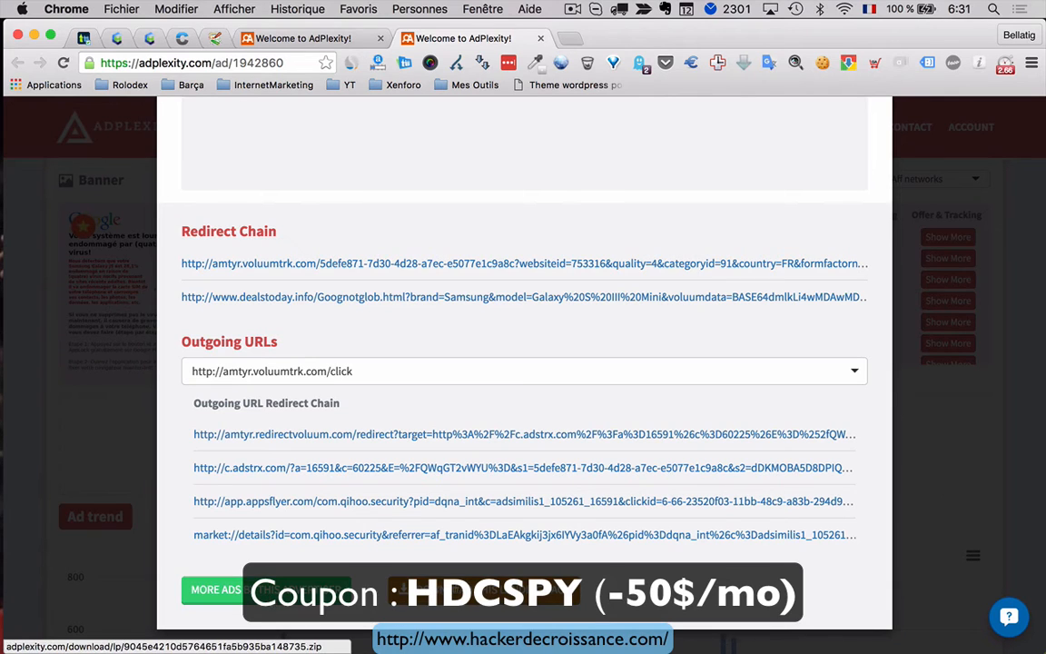
pyautogui.click(434, 591)
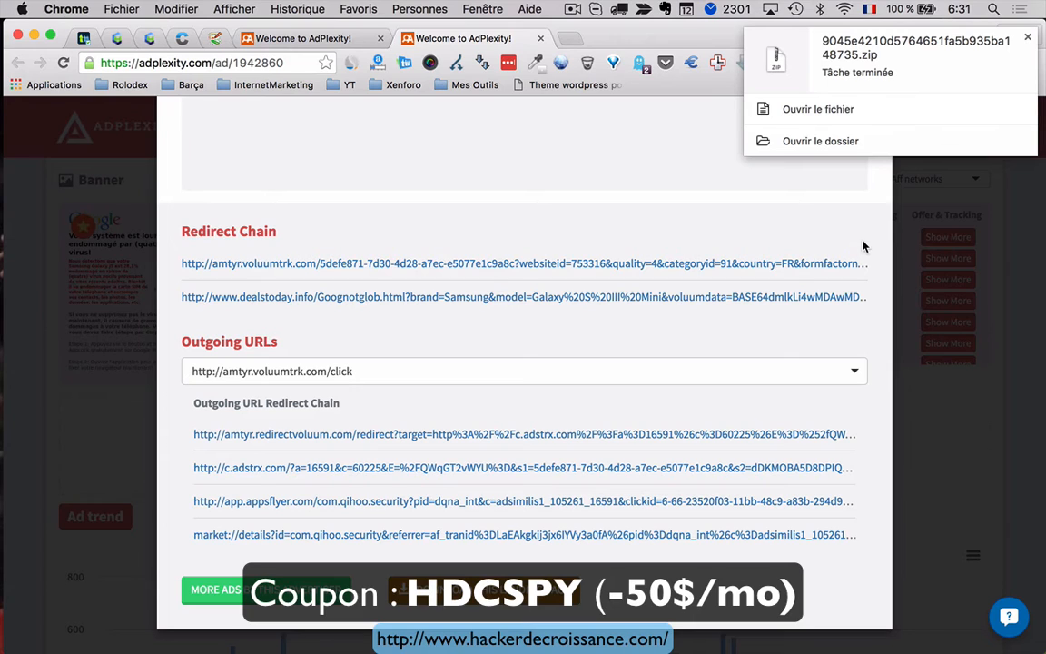
pyautogui.scroll(4, 876, 261)
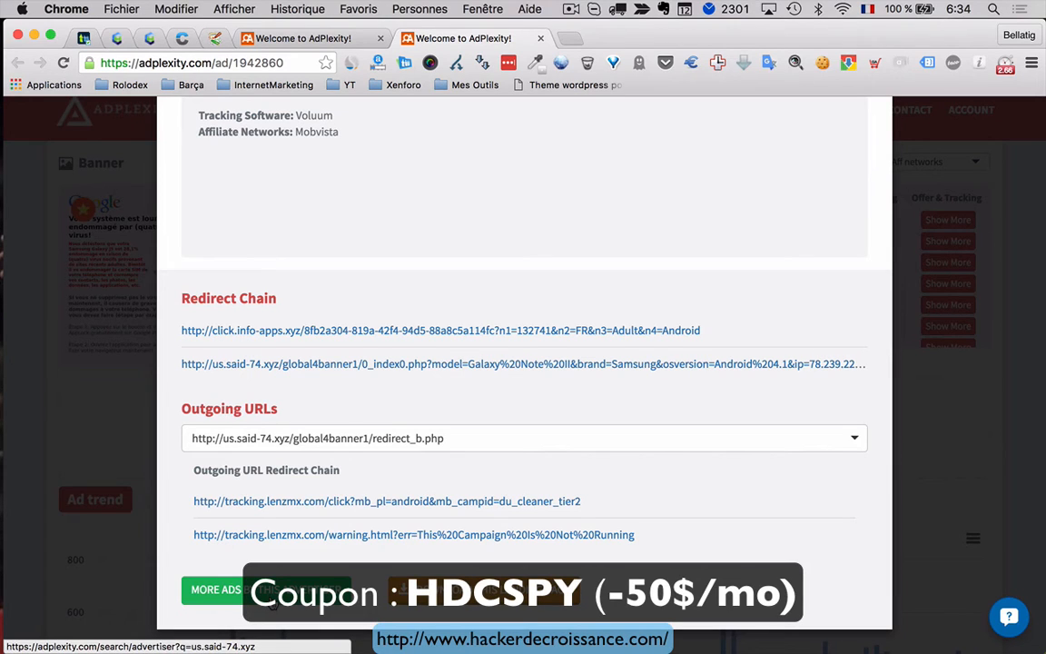
# Open more ads by the us.said-74.xyz advertiser and look through the virus-warning ads and their filters
pyautogui.click(218, 590)
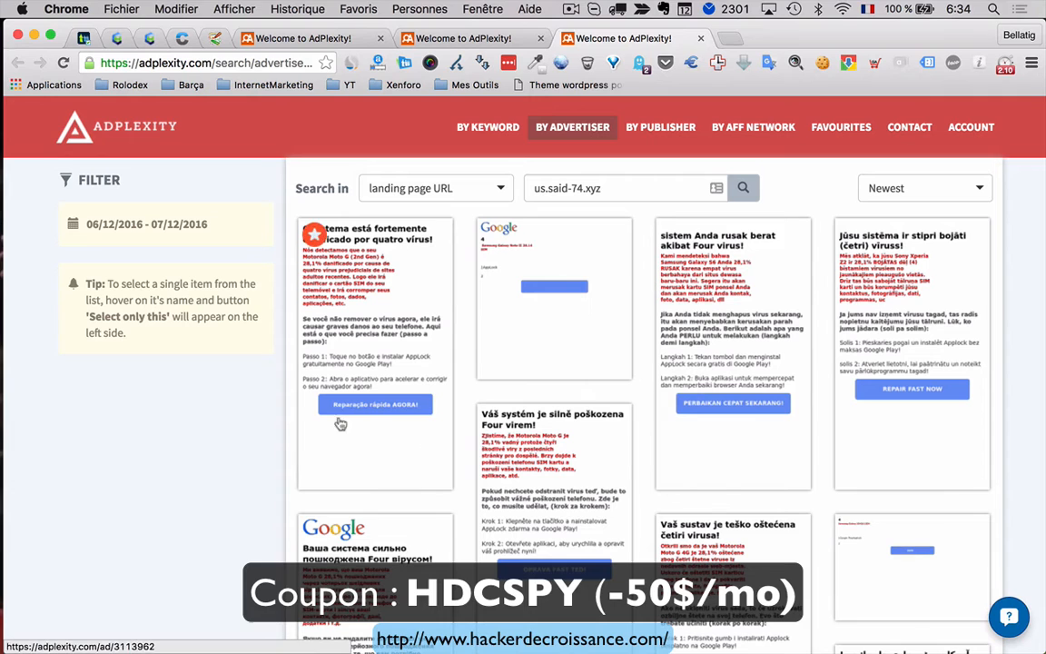
pyautogui.scroll(-3, 198, 463)
pyautogui.scroll(3, 201, 478)
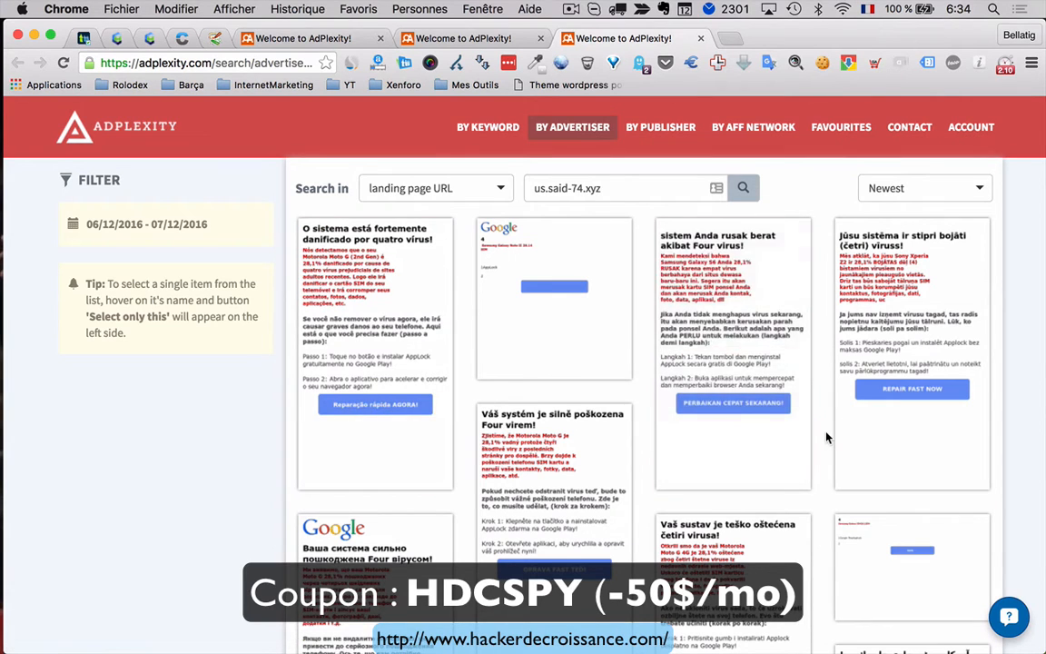
pyautogui.scroll(-5, 825, 437)
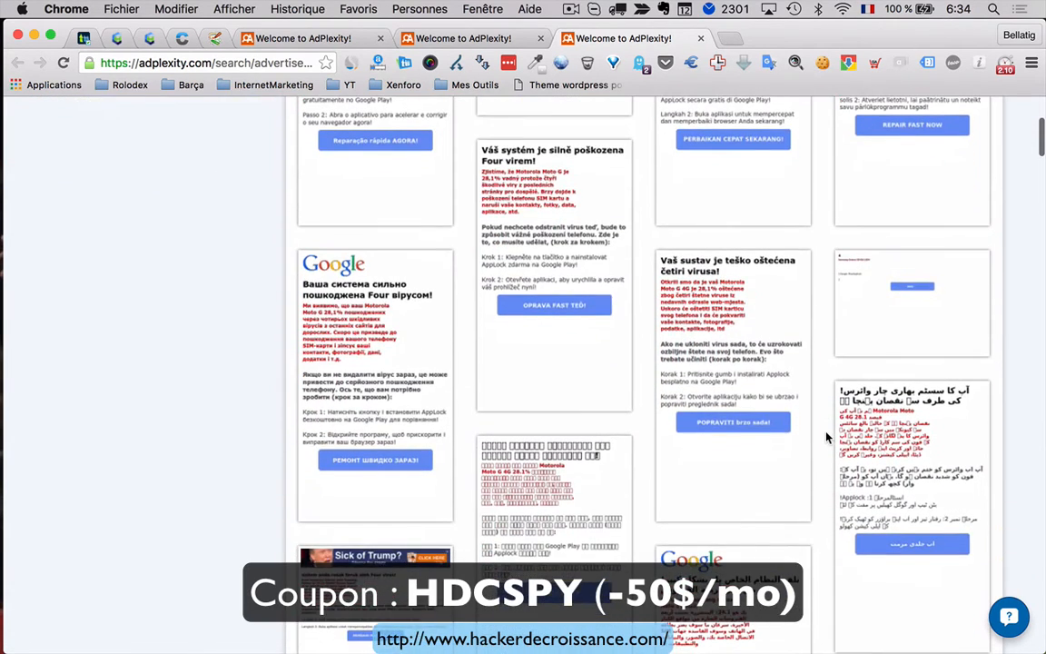
pyautogui.scroll(-6, 827, 439)
pyautogui.scroll(-3, 827, 439)
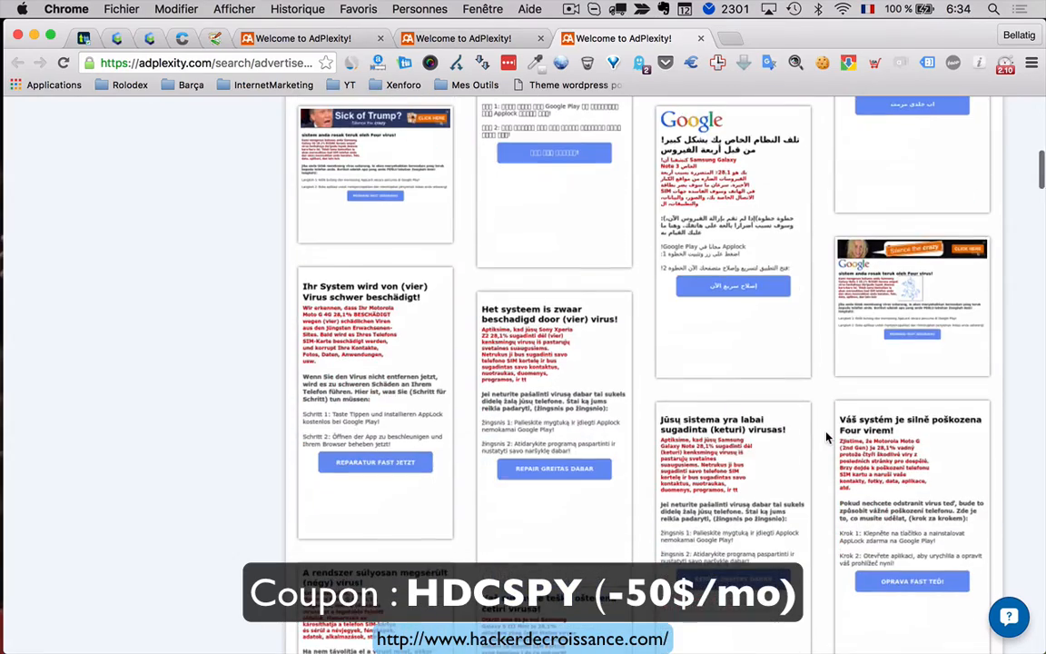
pyautogui.scroll(-7, 827, 439)
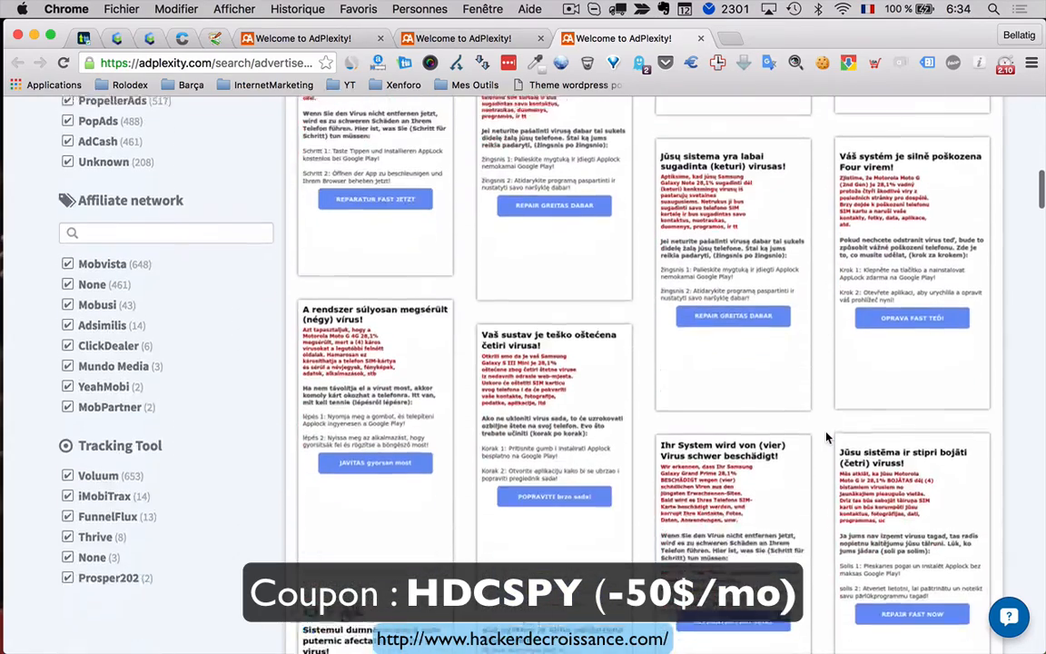
pyautogui.scroll(-14, 827, 439)
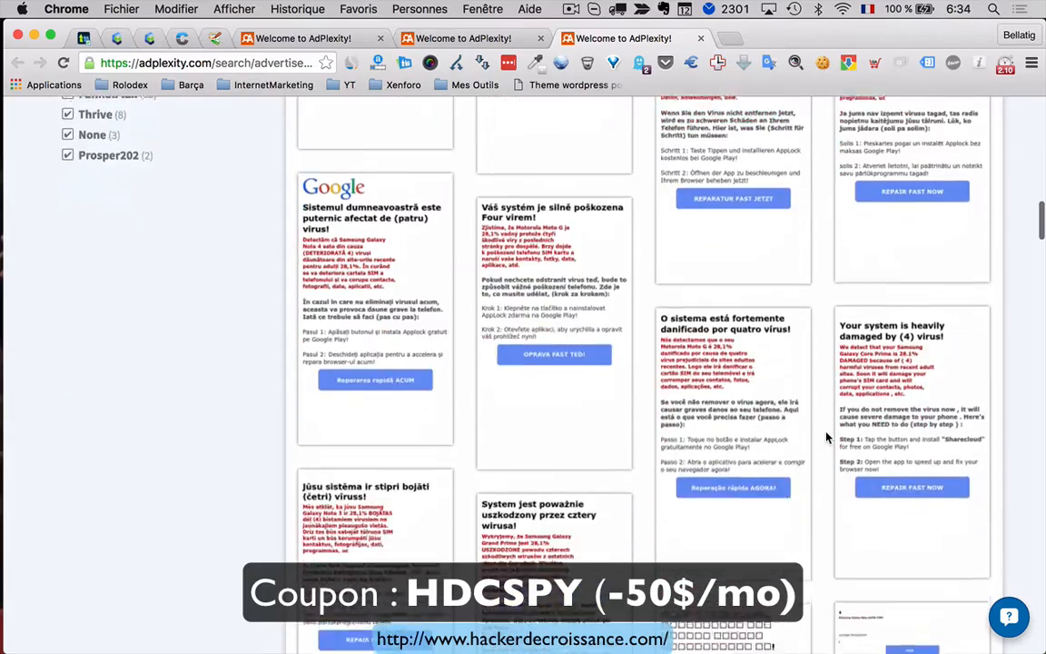
pyautogui.scroll(-12, 827, 438)
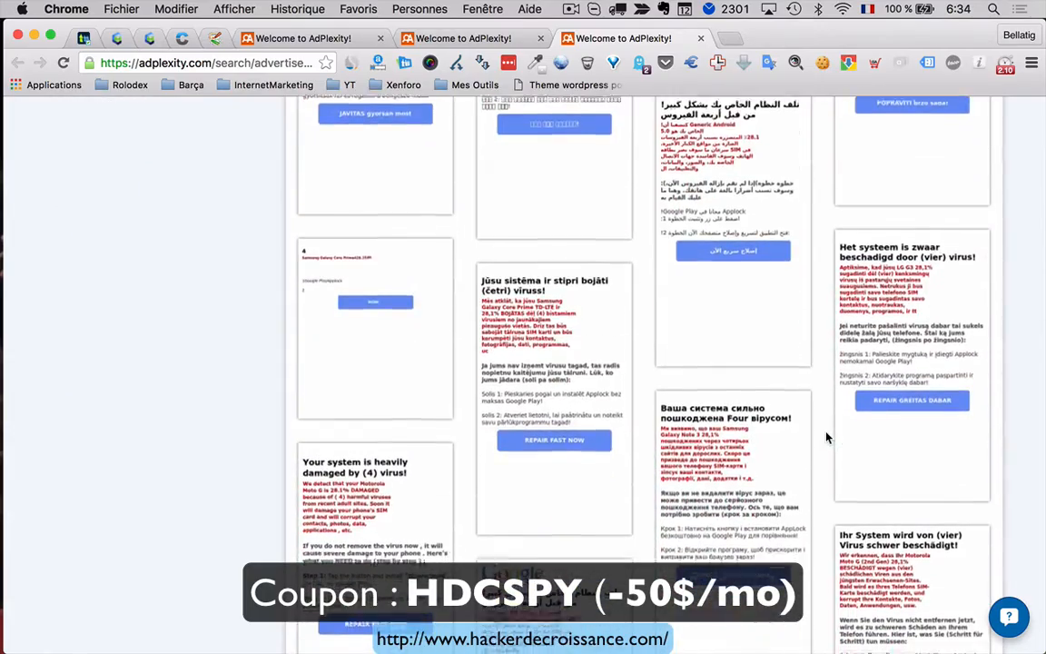
pyautogui.scroll(-2, 826, 439)
pyautogui.scroll(20, 827, 439)
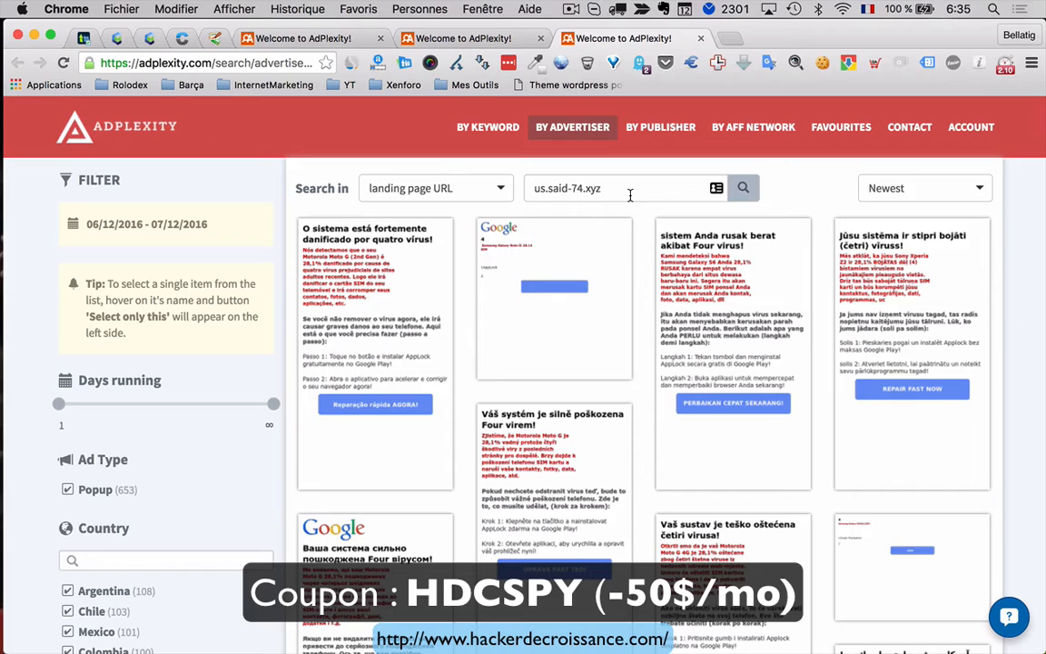
pyautogui.click(575, 190)
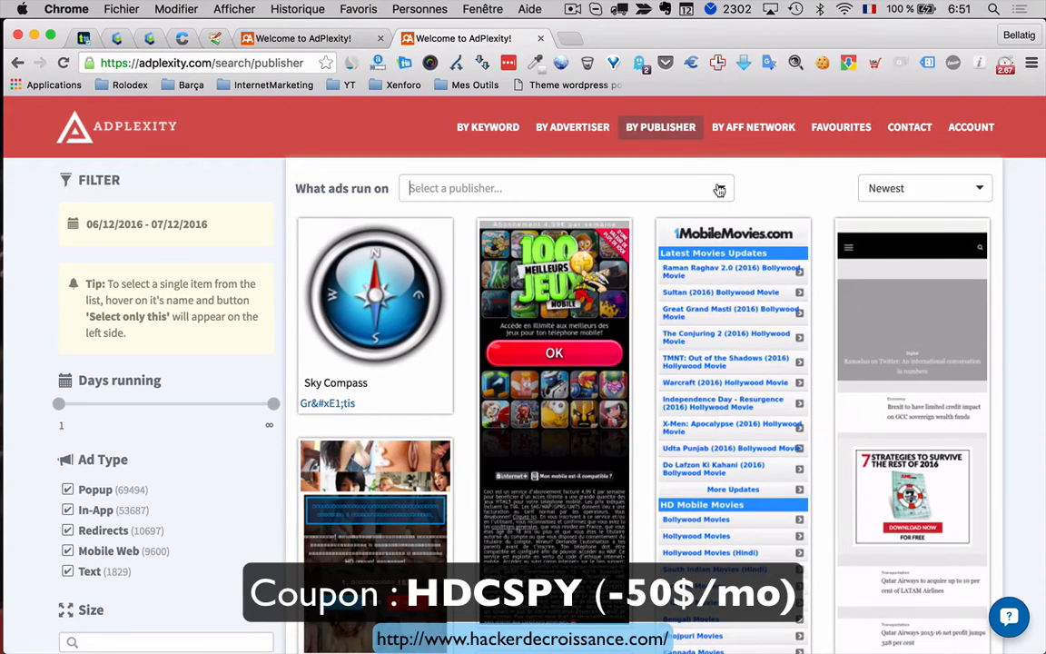
# Browse the list of publishers available in the publisher search without choosing one
pyautogui.click(440, 188)
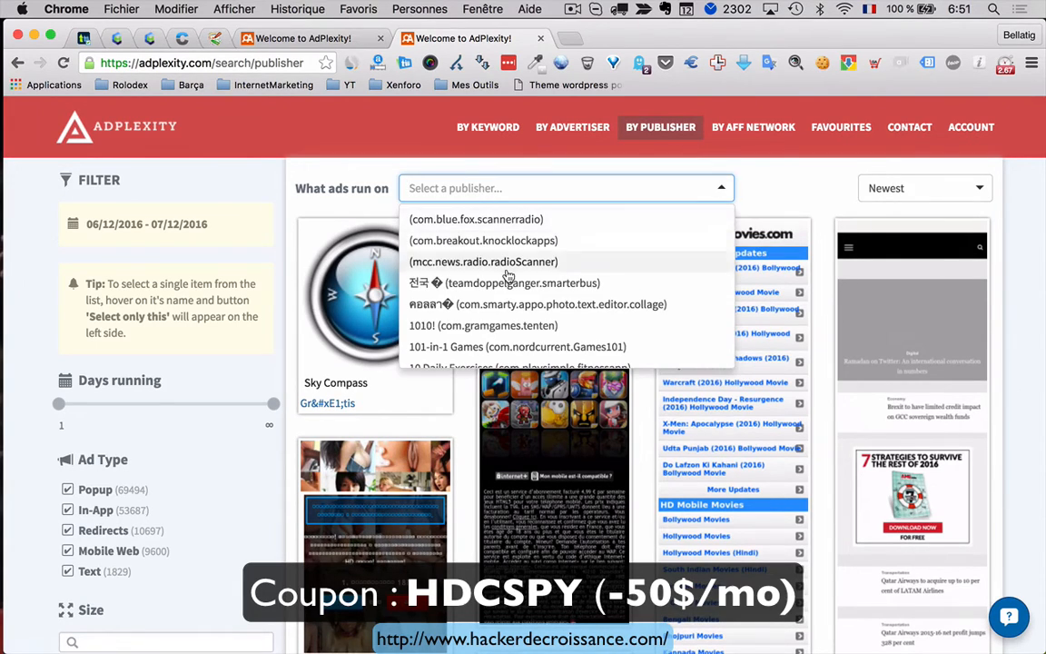
pyautogui.scroll(-10, 509, 275)
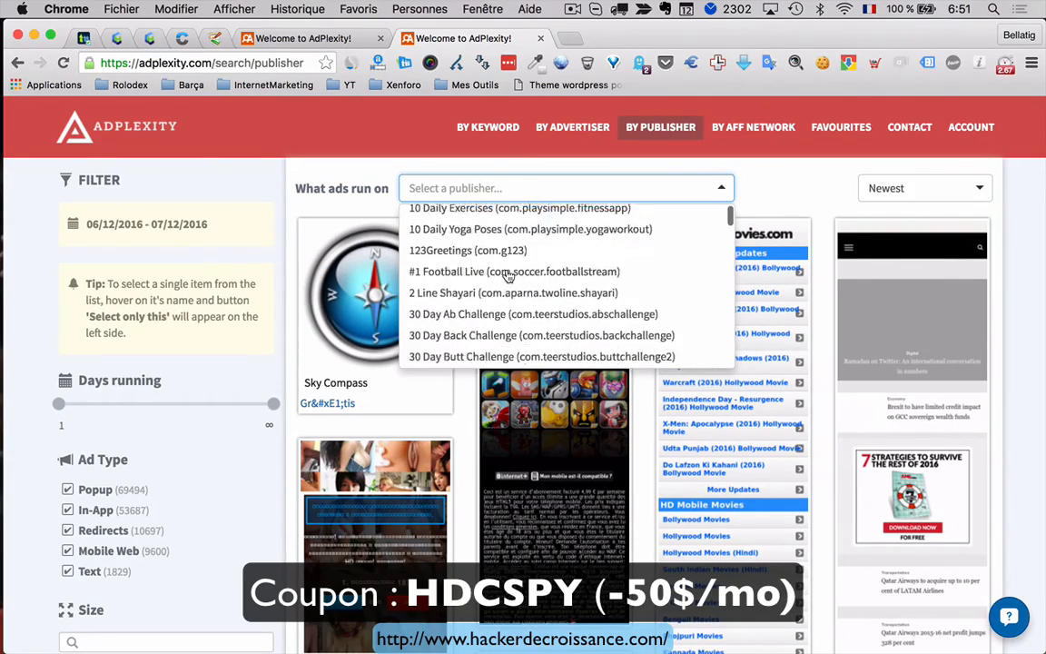
pyautogui.scroll(-10, 509, 276)
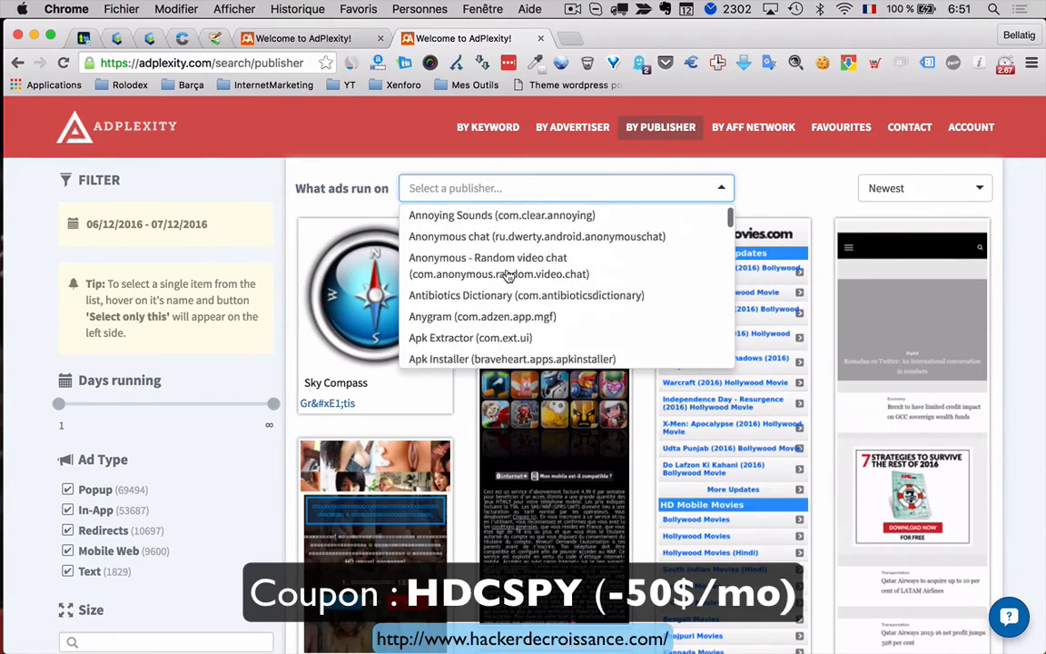
pyautogui.scroll(-15, 509, 276)
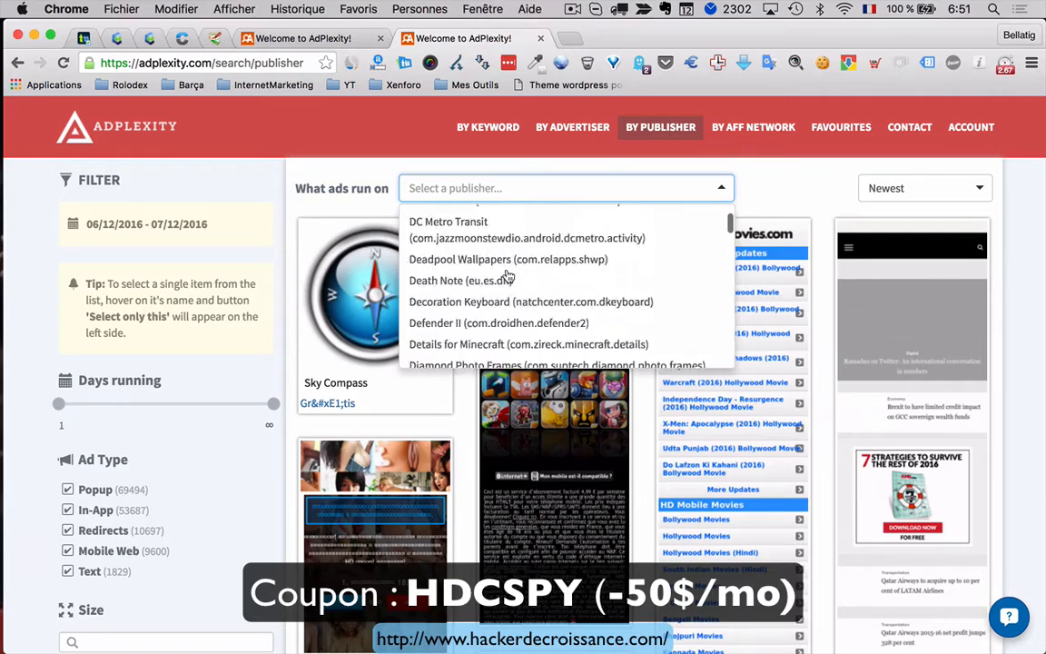
pyautogui.scroll(-8, 509, 277)
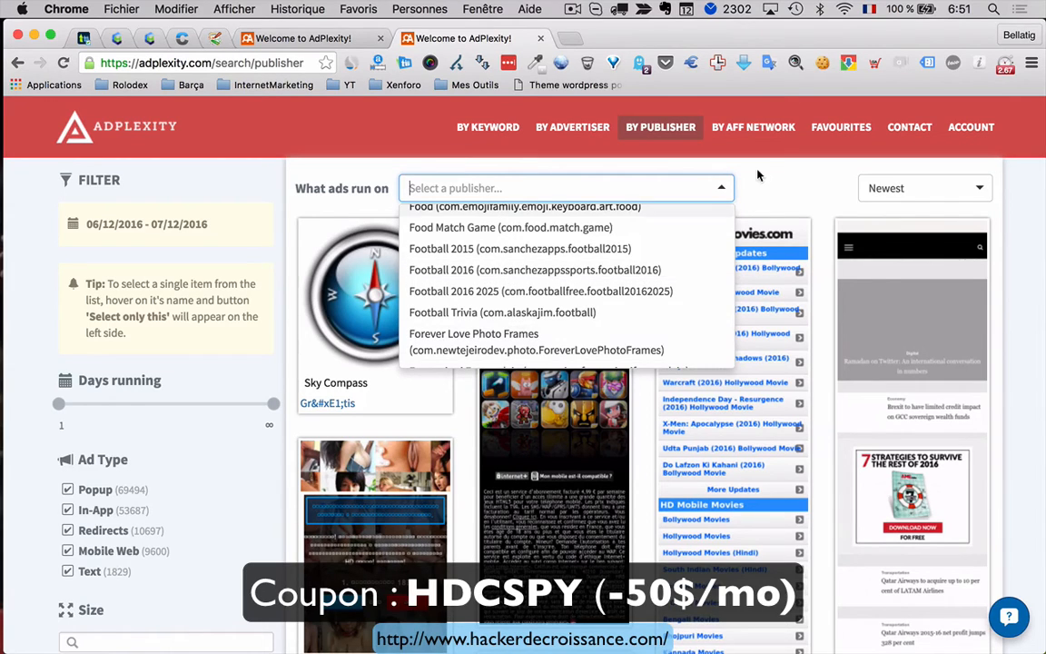
pyautogui.click(681, 151)
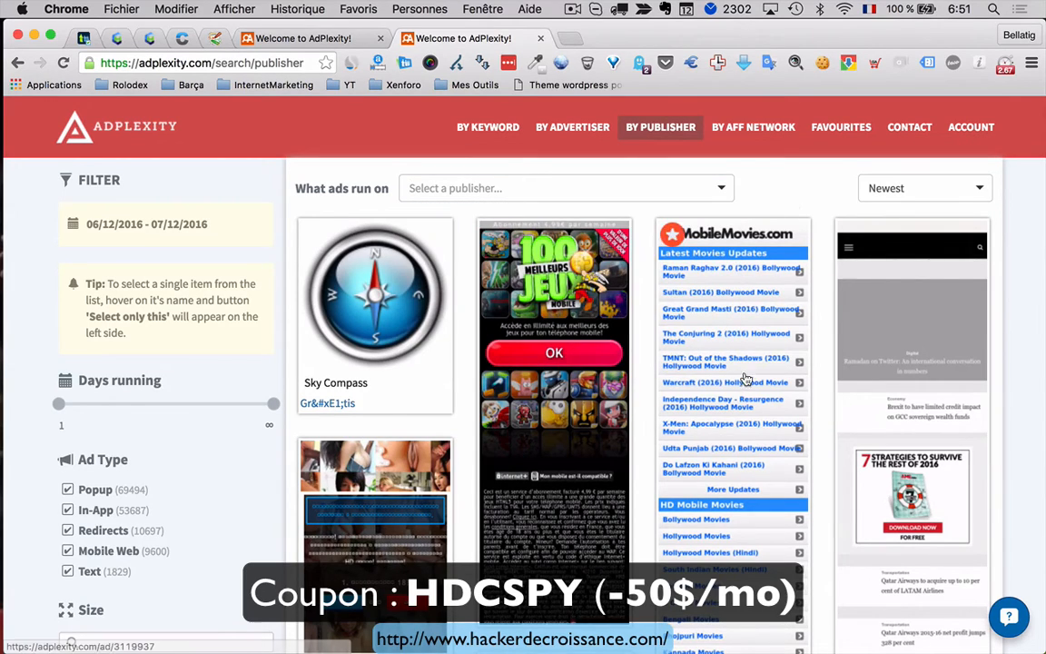
# Look over the ads in the publisher search and check the available sort orders
pyautogui.scroll(-5, 823, 373)
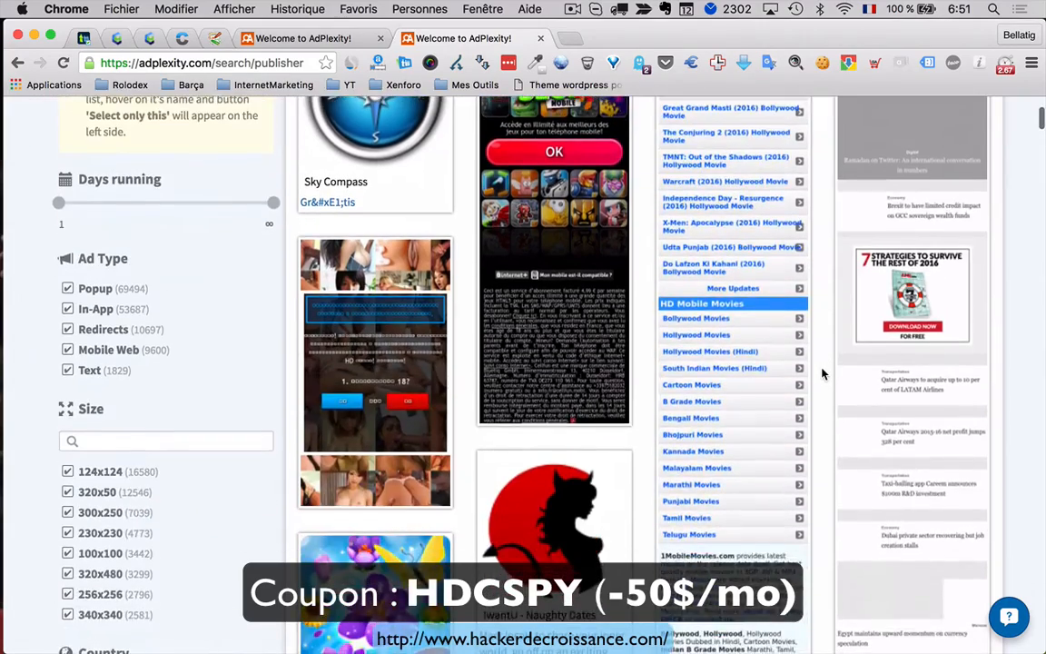
pyautogui.scroll(5, 823, 370)
pyautogui.click(950, 195)
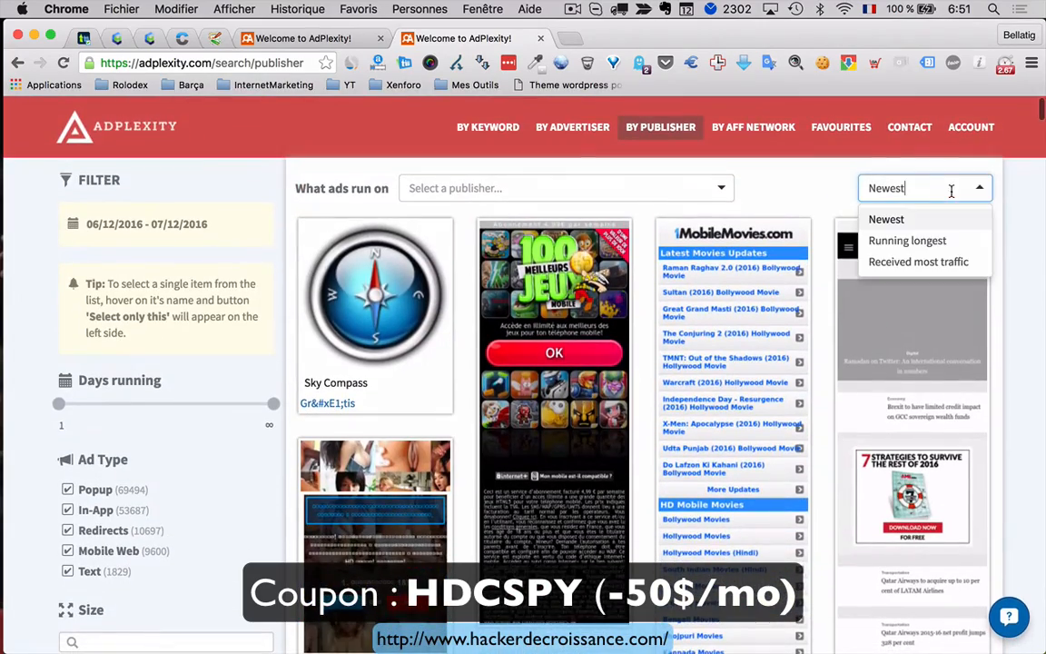
pyautogui.click(816, 174)
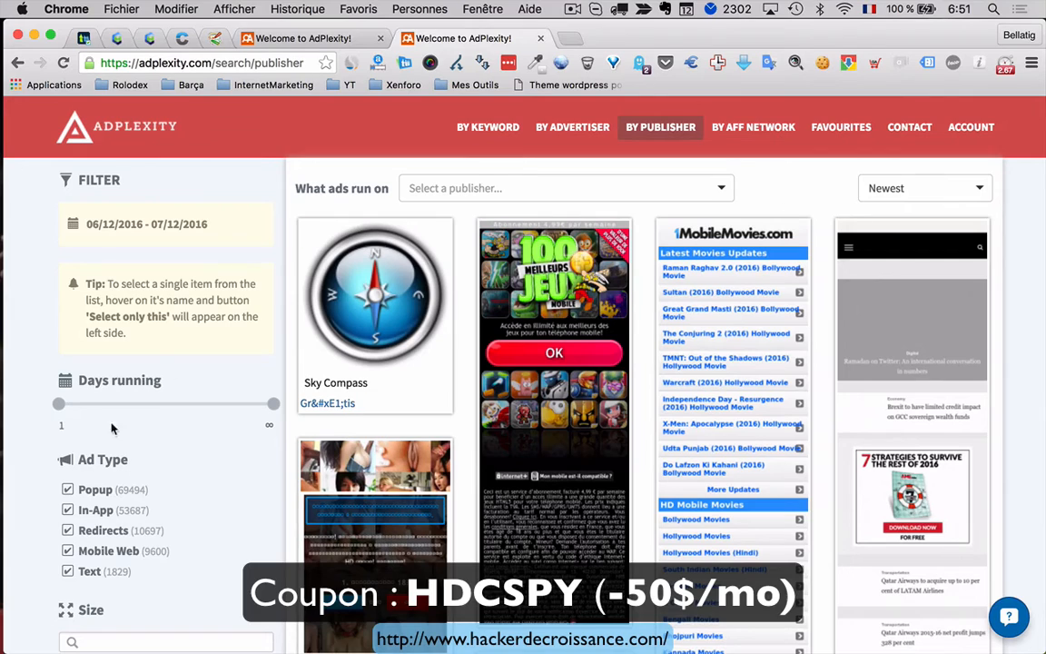
# Switch to the affiliate network search and show the ads promoting offers from Adsimilis
pyautogui.click(752, 127)
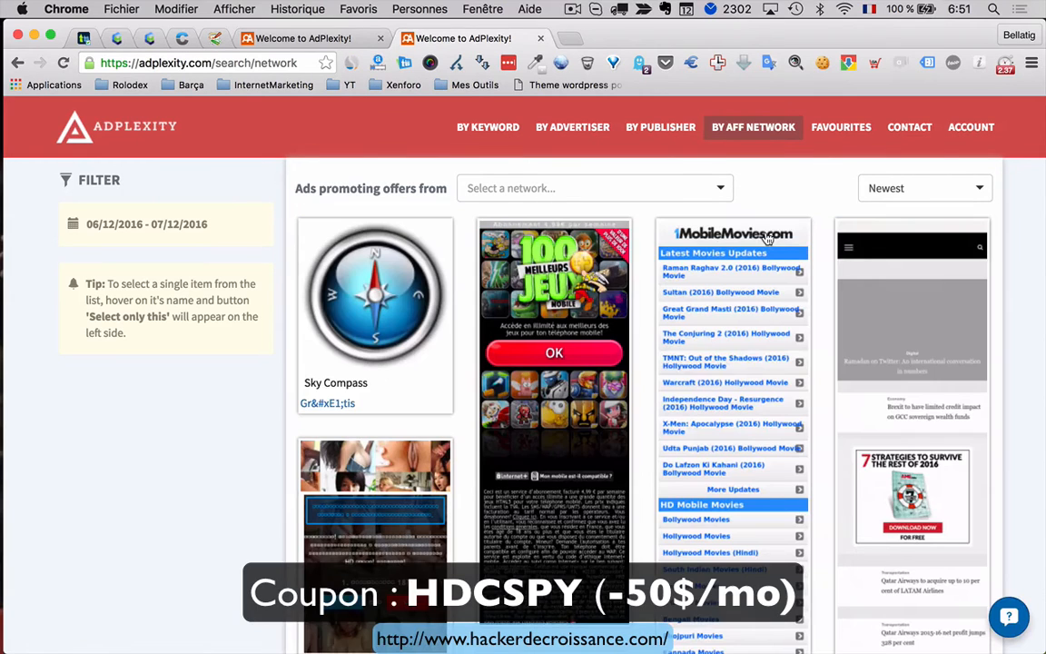
pyautogui.click(675, 194)
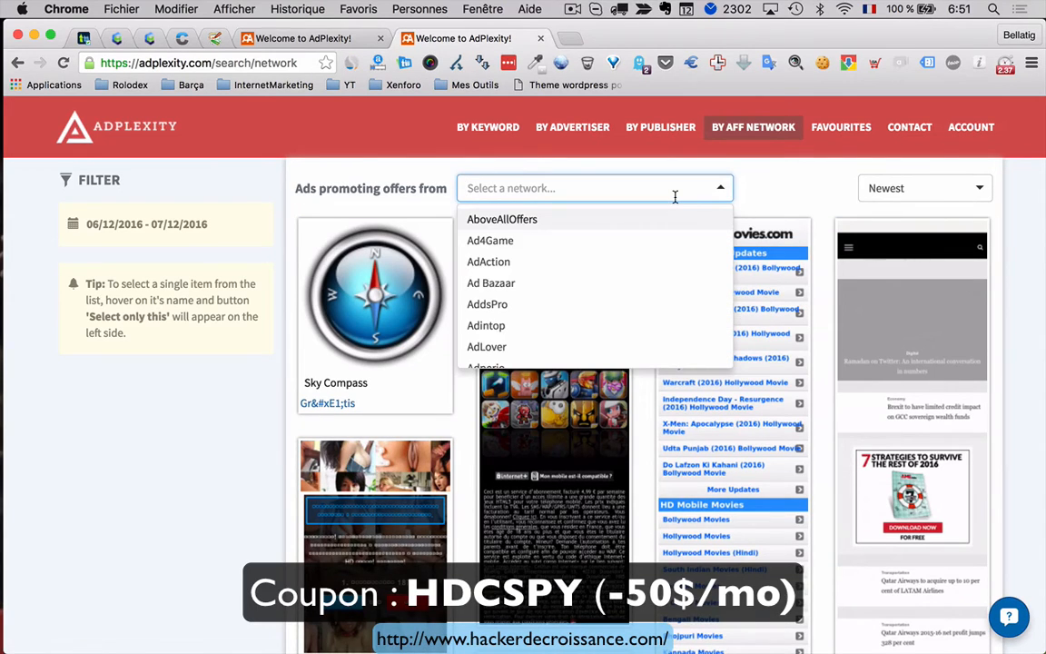
pyautogui.write('adsimilis')
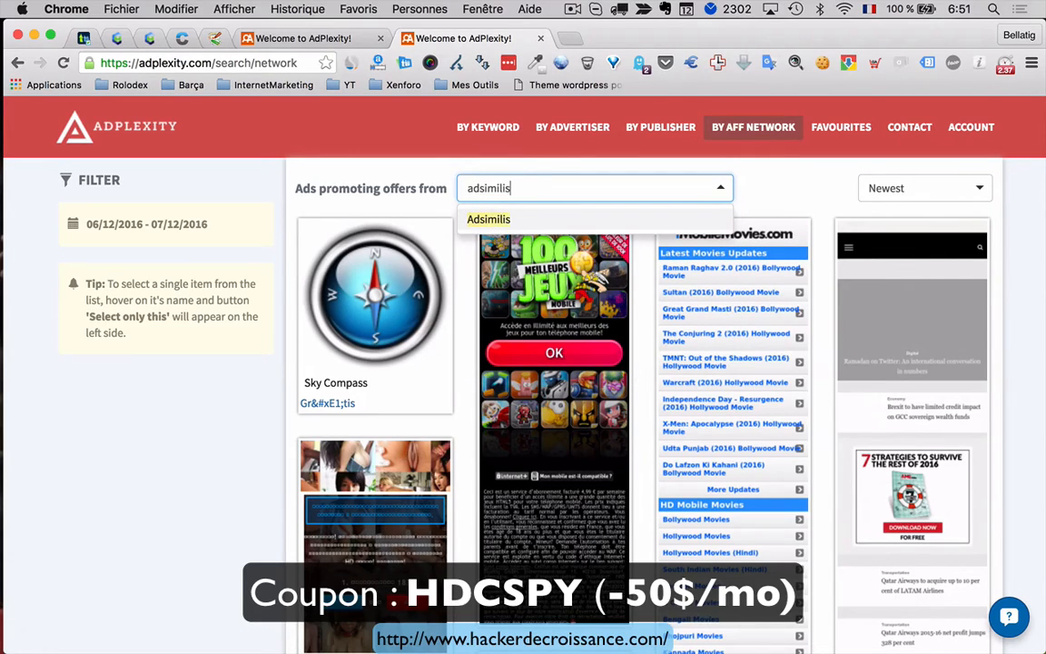
pyautogui.click(583, 219)
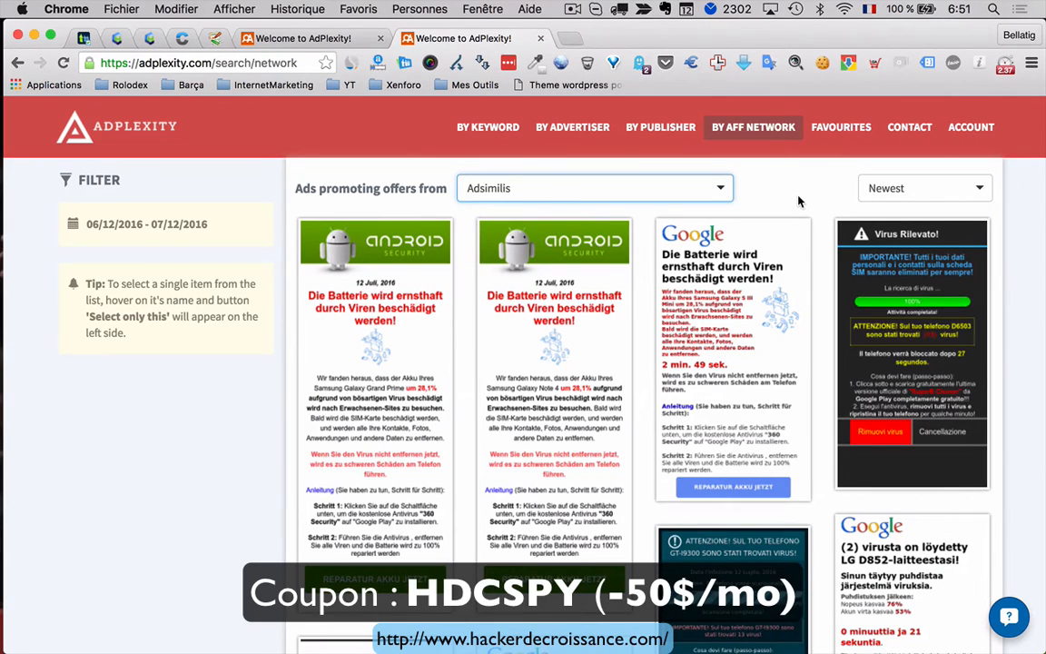
# Open the favourite ads and look through the whole collection
pyautogui.click(841, 139)
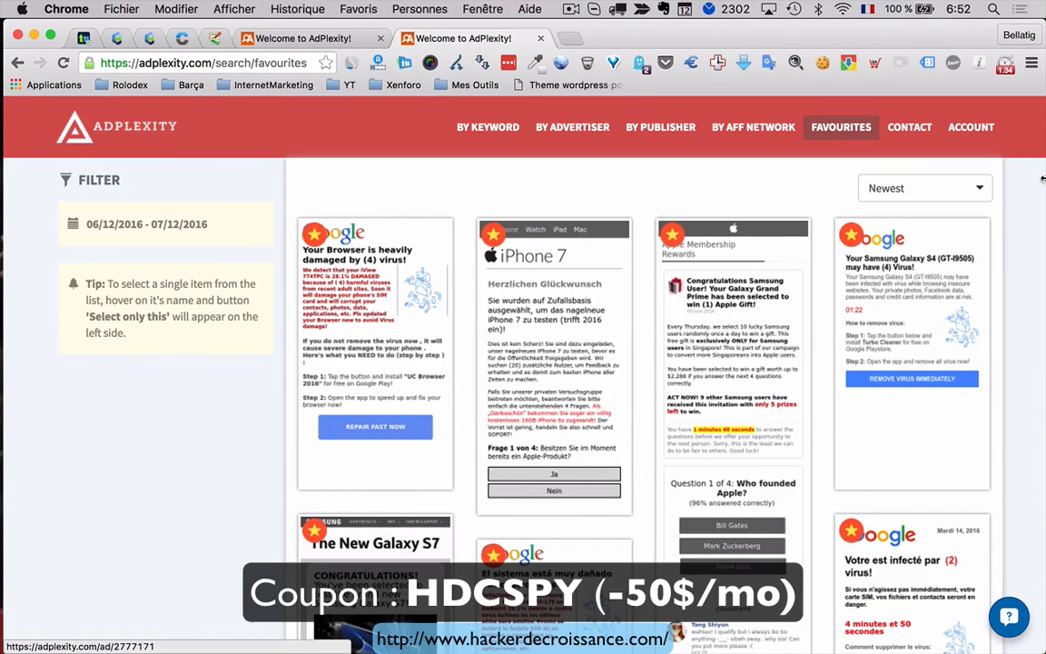
pyautogui.moveTo(664, 289)
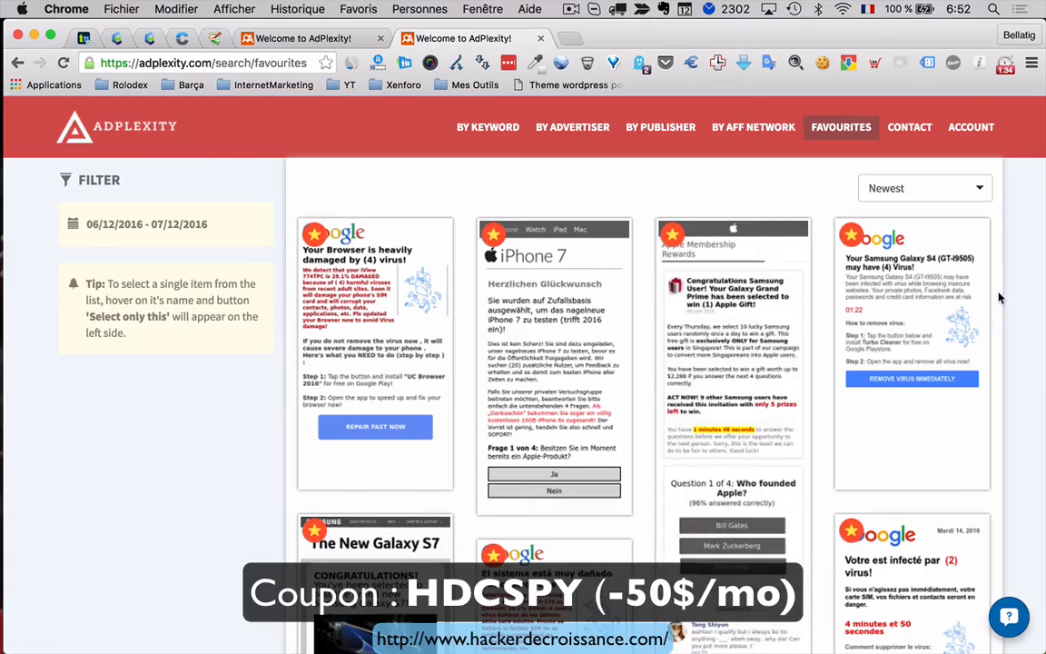
pyautogui.scroll(-15, 1000, 298)
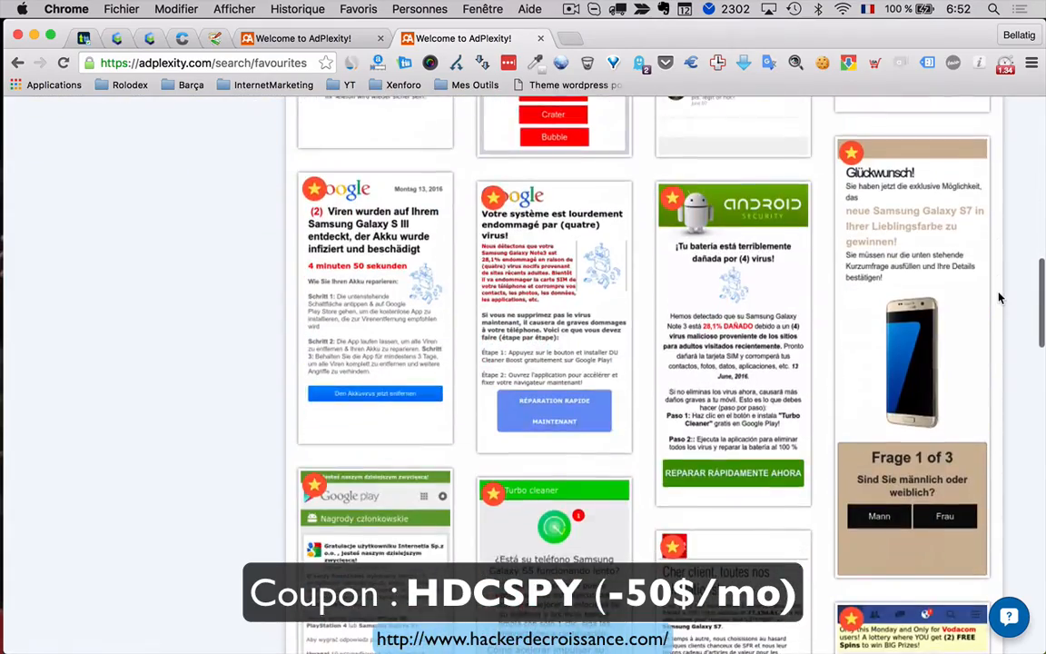
pyautogui.scroll(-15, 999, 297)
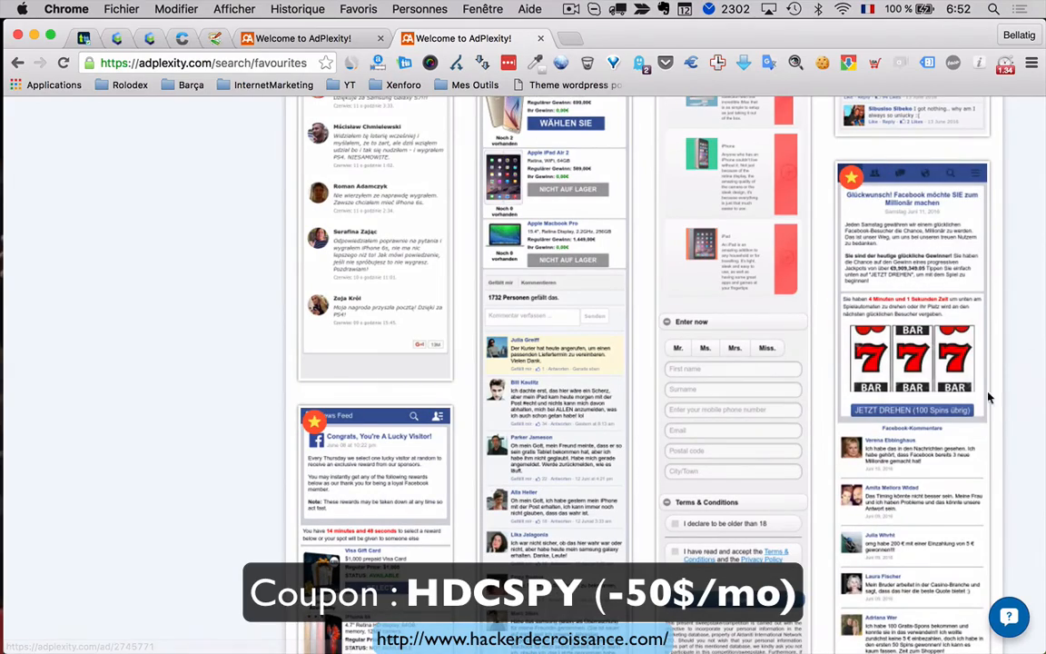
pyautogui.scroll(-8, 999, 405)
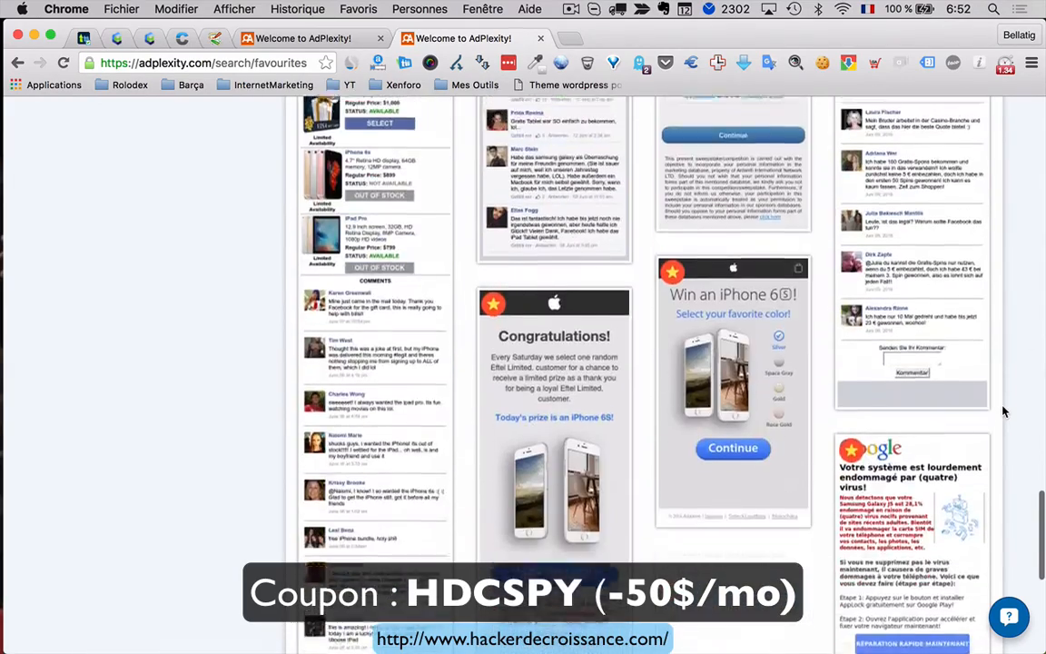
pyautogui.scroll(-3, 1002, 412)
pyautogui.scroll(20, 1003, 412)
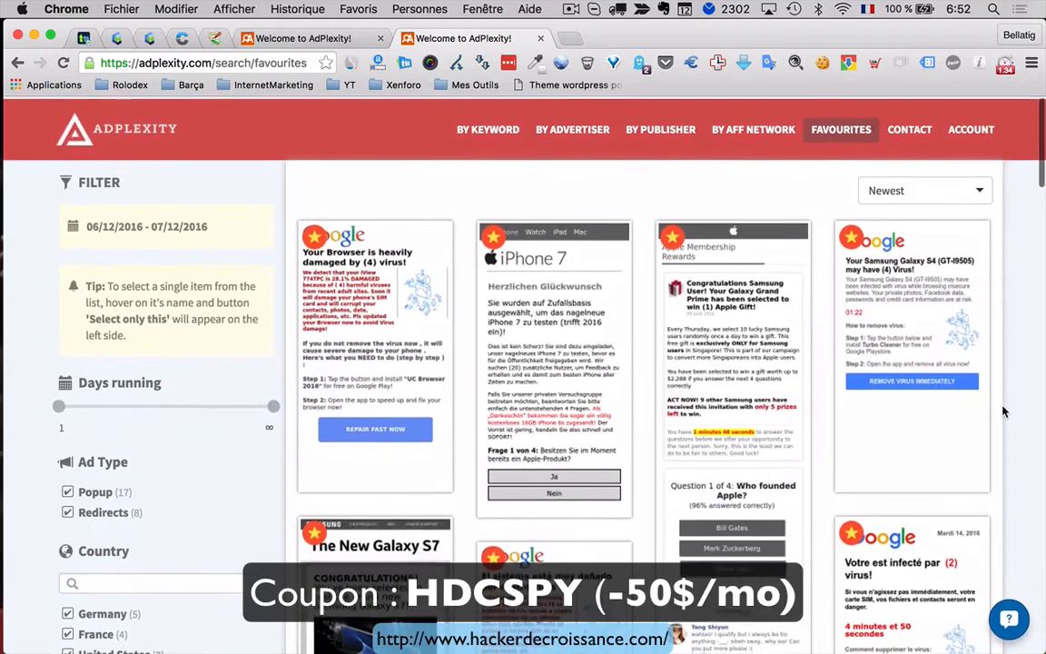